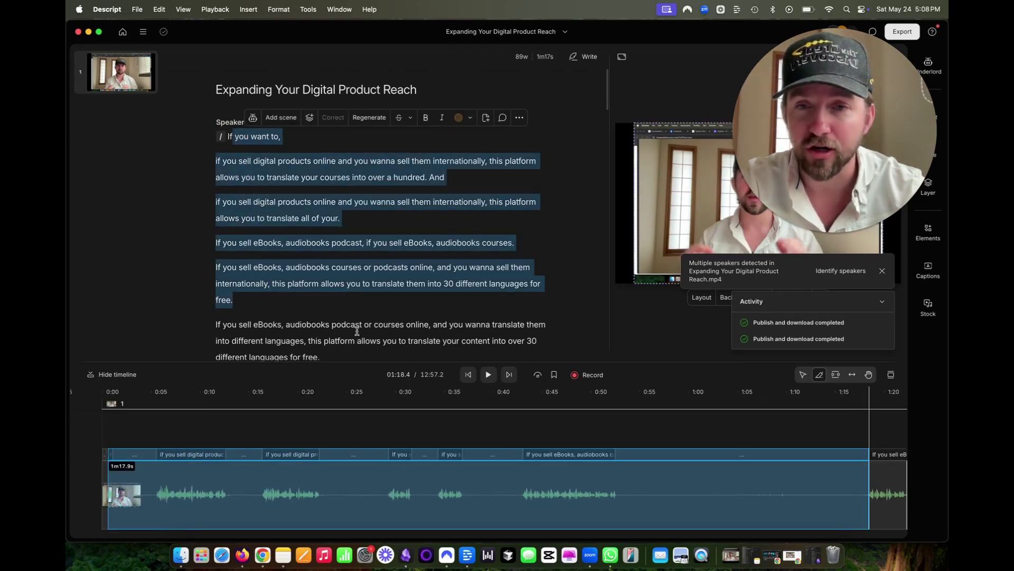
# Try deleting the false-start takes at the beginning of the transcript, from "If you want to," onward, and undo the deletion.
pyautogui.moveTo(227, 134); pyautogui.dragTo(251, 298)
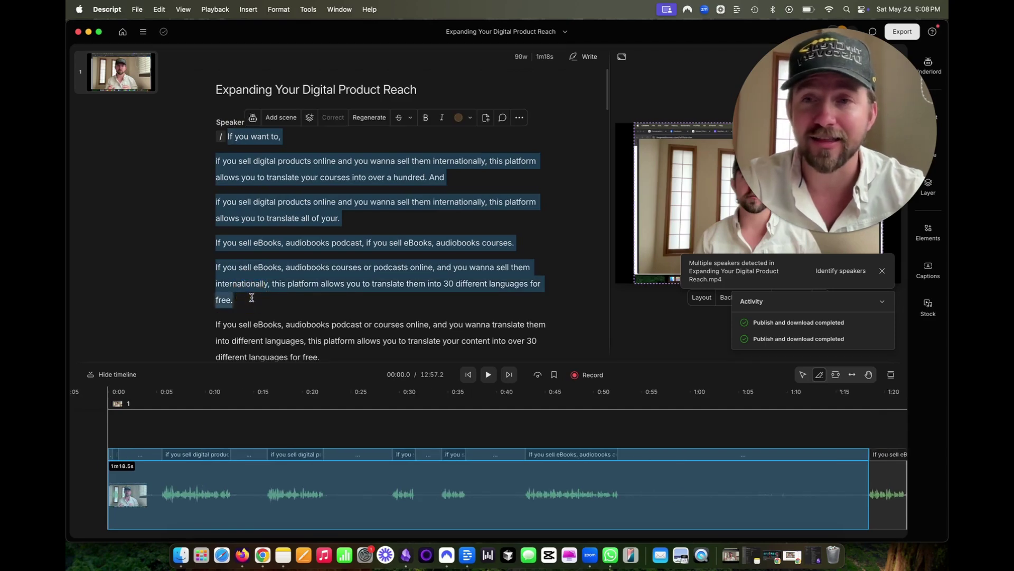
pyautogui.press('BackSpace')
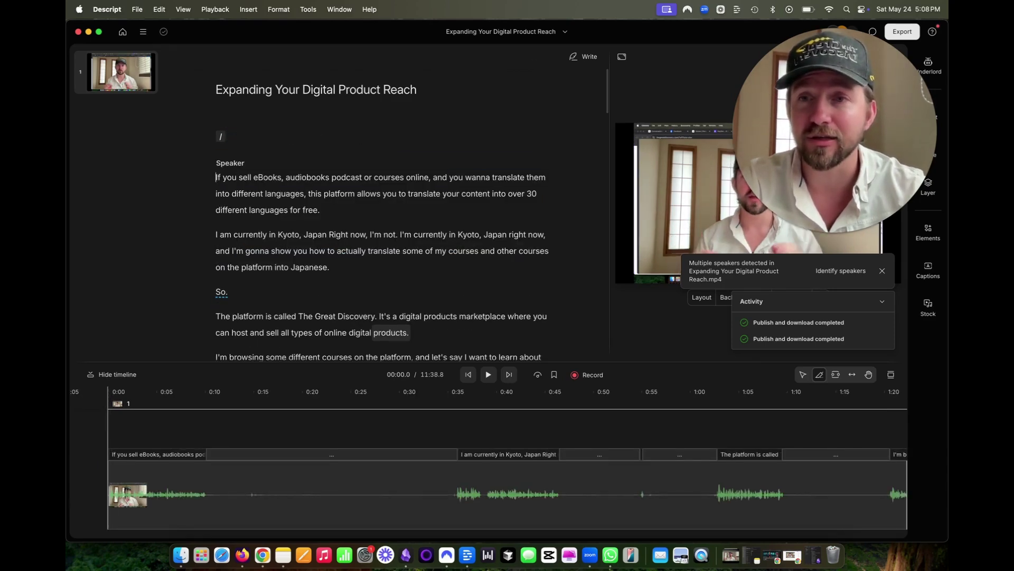
pyautogui.press('BackSpace')
pyautogui.click(132, 478)
pyautogui.press('super+z')
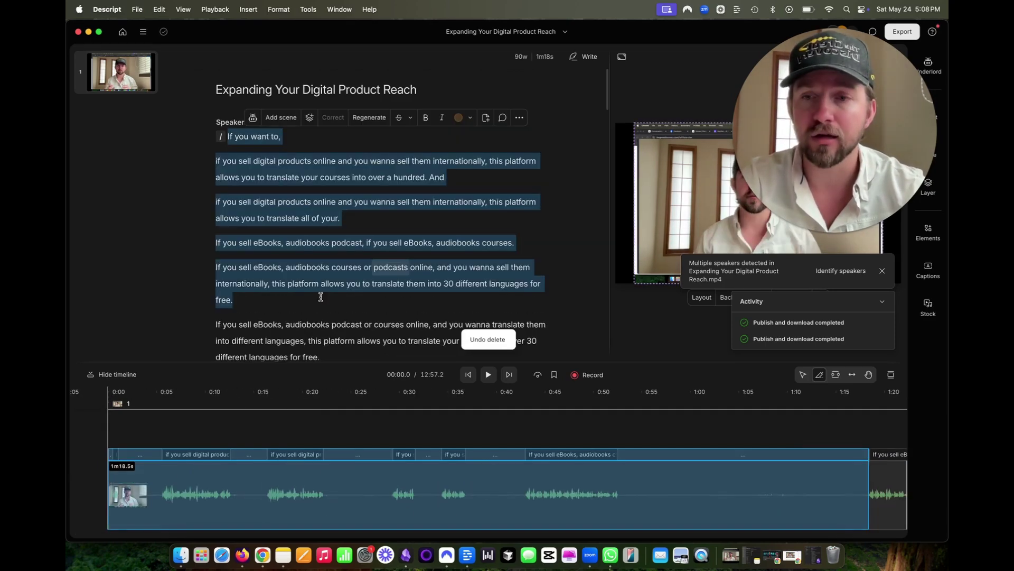
# Delete the opening false-start takes from "If you want to," through "translate them into 30 different languages for free.".
pyautogui.scroll(-3, 236, 479)
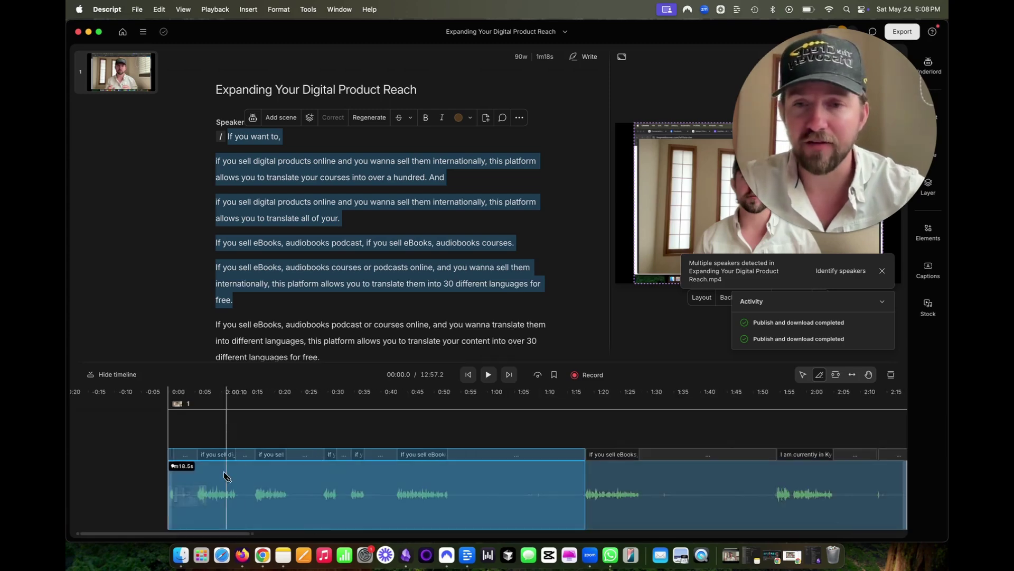
pyautogui.click(233, 300)
pyautogui.keyDown('shift'); pyautogui.click(228, 138); pyautogui.keyUp('shift')
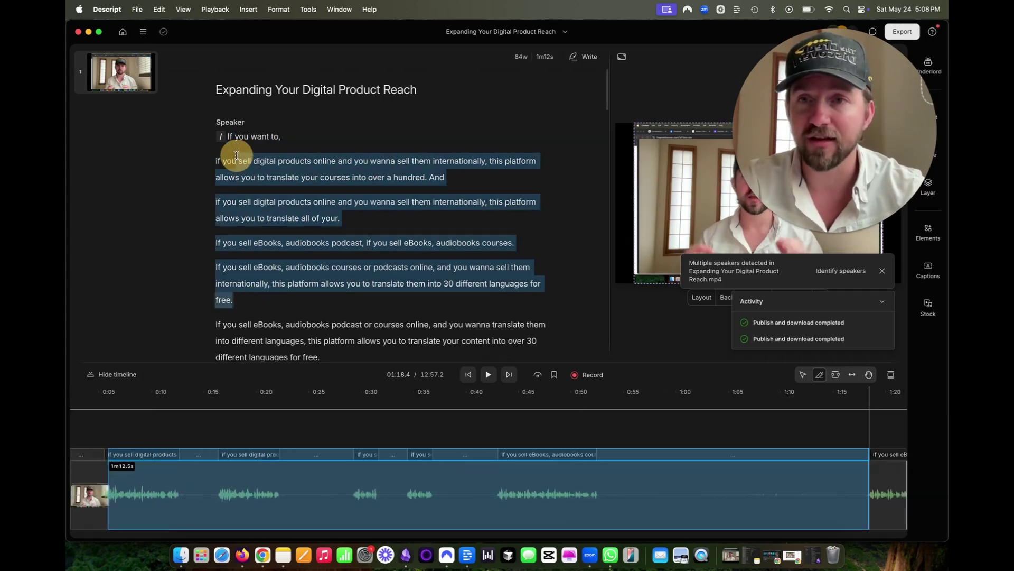
pyautogui.press('BackSpace')
# Delete the repeated phrase "I am currently in Kyoto, Japan Right now, I'm not." from the transcript.
pyautogui.click(257, 495)
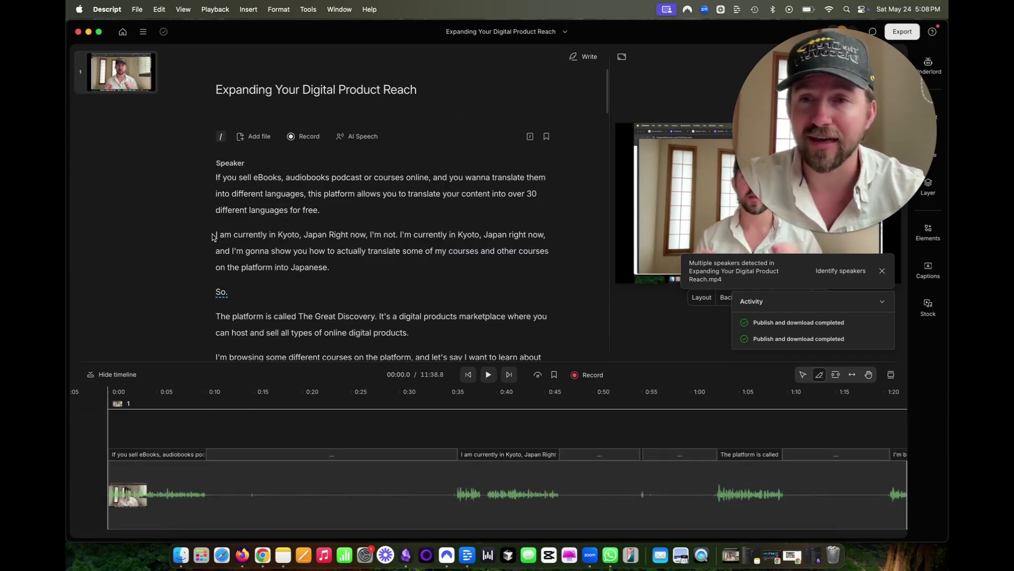
pyautogui.moveTo(216, 234); pyautogui.dragTo(403, 234)
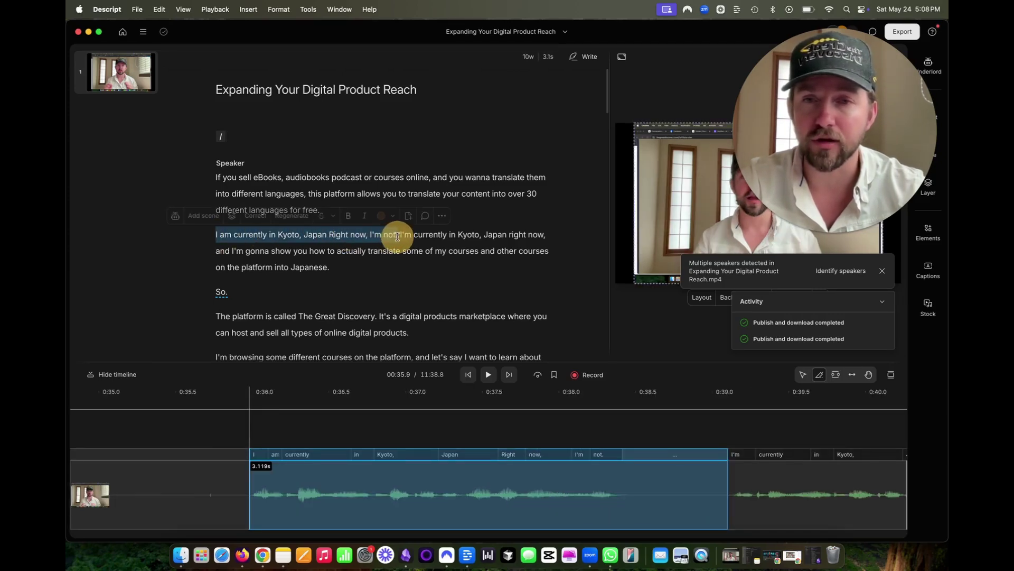
pyautogui.press('BackSpace')
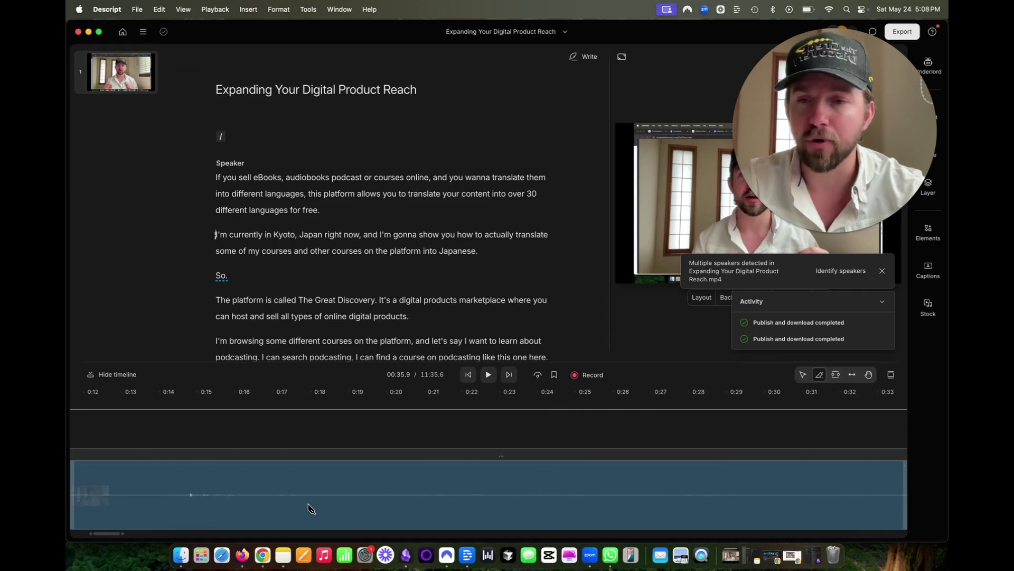
# Cut the silence before "I'm currently in Kyoto" and the stretch containing "So." before "The platform is called" from the timeline.
pyautogui.click(412, 499)
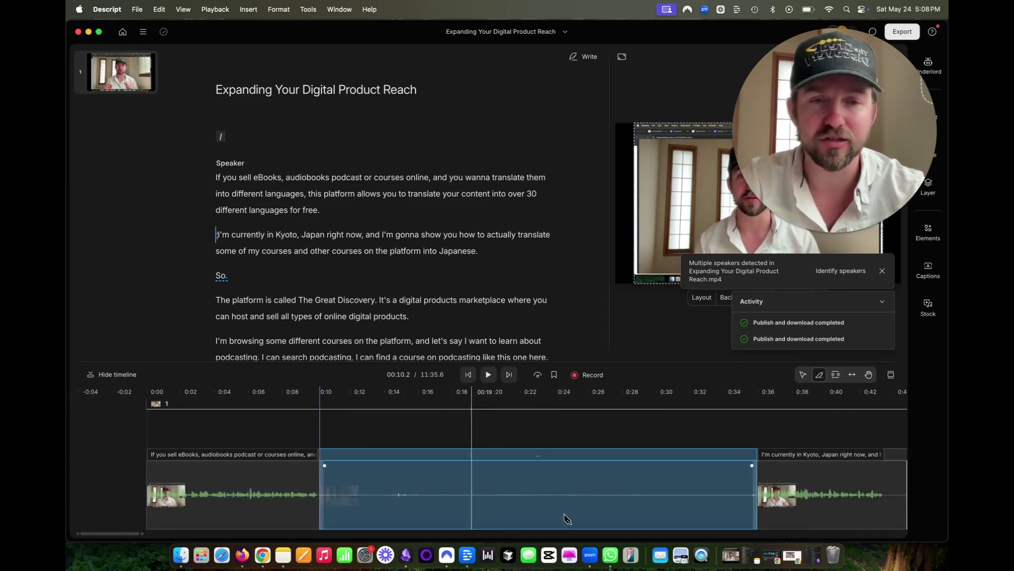
pyautogui.click(468, 502)
pyautogui.press('Delete')
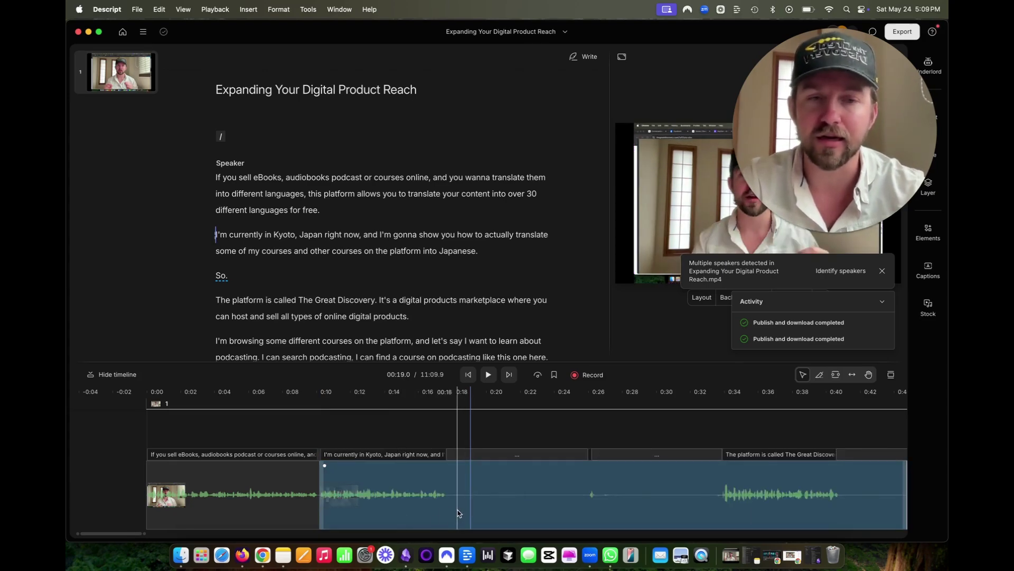
pyautogui.click(446, 502)
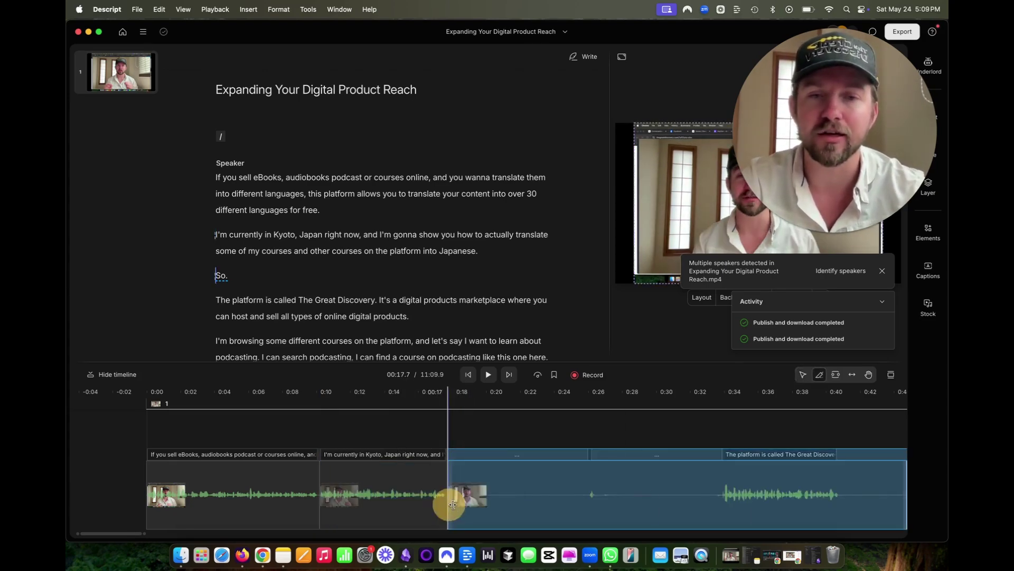
pyautogui.keyDown('shift'); pyautogui.click(720, 496); pyautogui.keyUp('shift')
pyautogui.press('Delete')
# Split the clip around the silence between "online digital products." and "I'm browsing some different courses" and delete that silent section.
pyautogui.hscroll(2, 639, 505)
pyautogui.press('b')
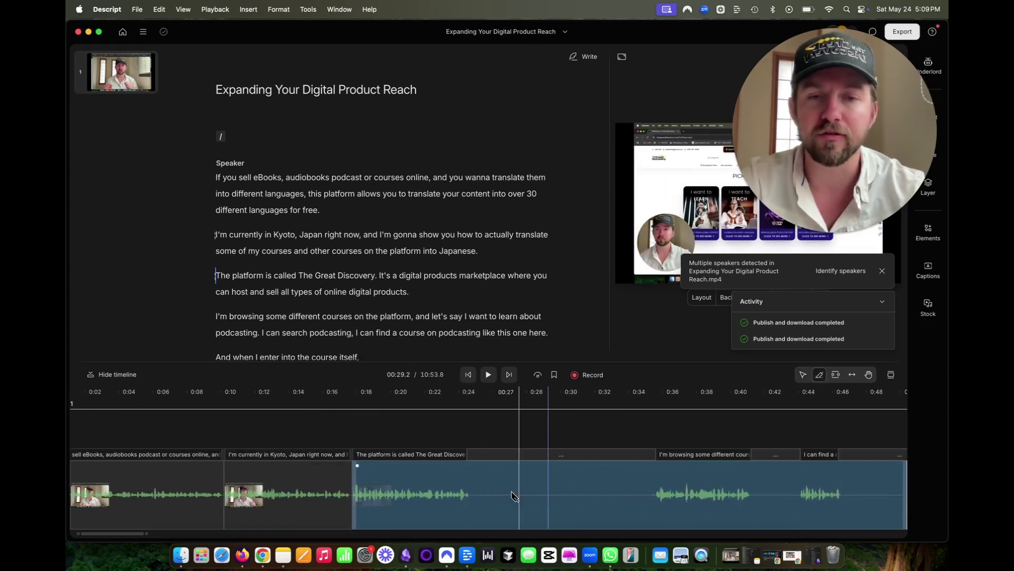
pyautogui.click(470, 500)
pyautogui.click(655, 499)
pyautogui.click(598, 499)
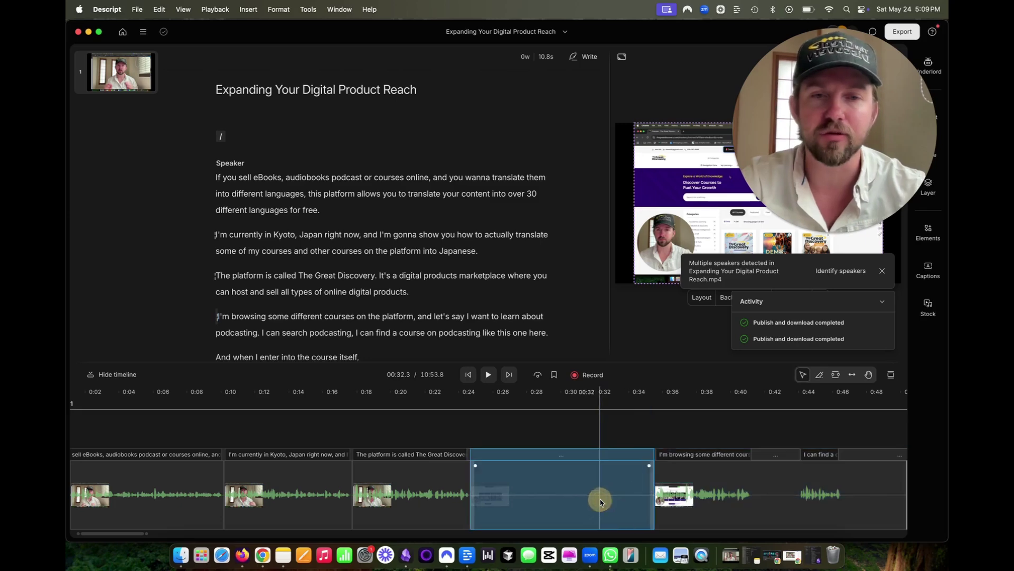
pyautogui.press('Delete')
# Start Shorten word gaps from the Underlord tools for gaps of more than 0.1s, shortened to 0.1 seconds.
pyautogui.moveTo(836, 207); pyautogui.dragTo(676, 195)
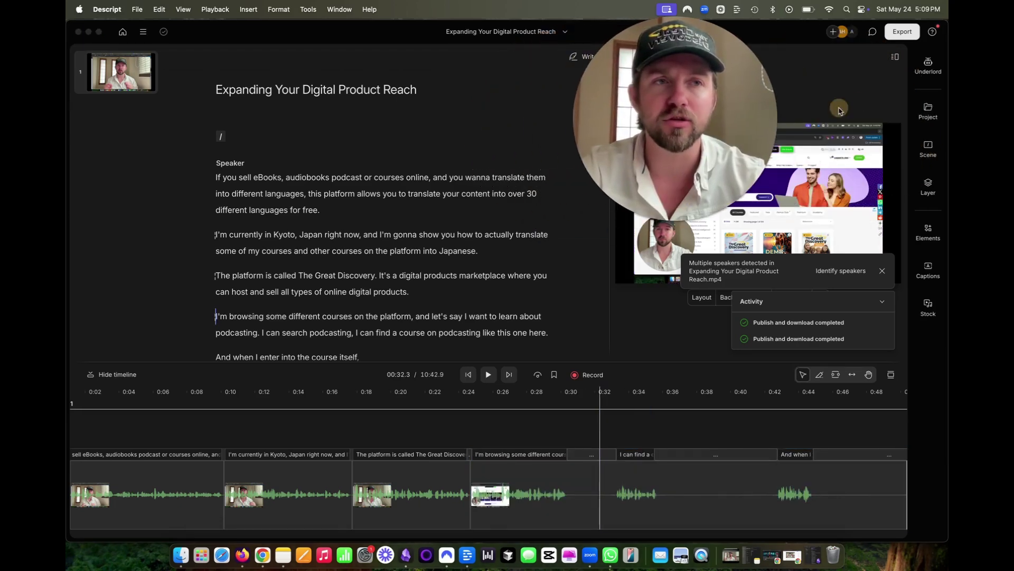
pyautogui.click(931, 70)
pyautogui.click(933, 72)
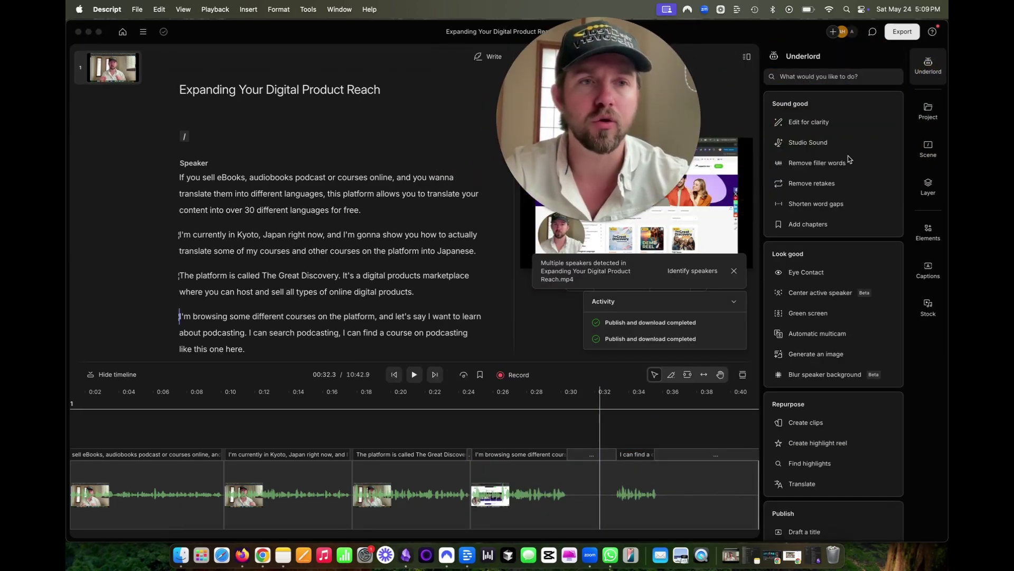
pyautogui.click(814, 206)
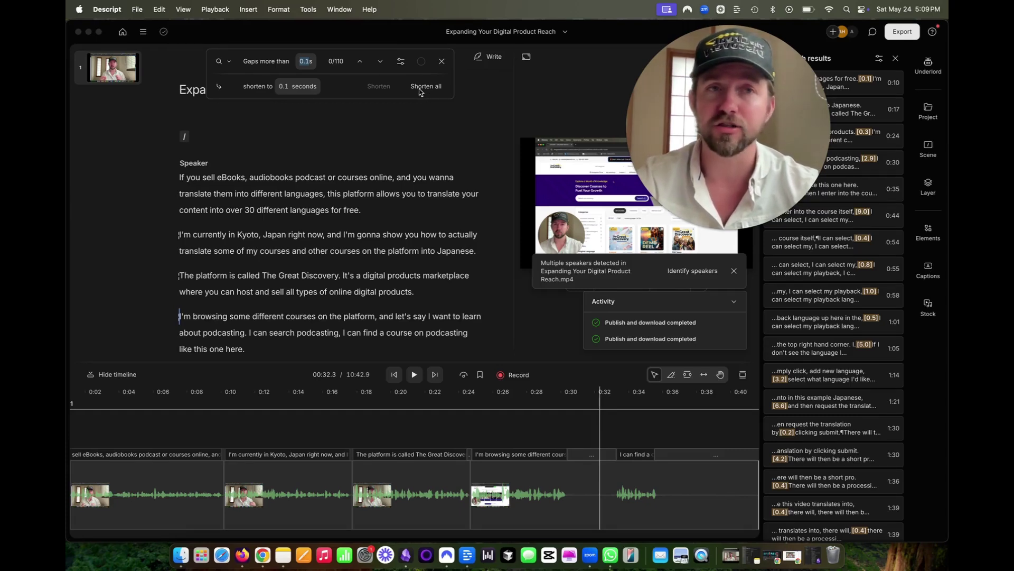
# Shorten the word gaps after "different languages for free." and "on the platform into Japanese." to 0.1 seconds.
pyautogui.click(381, 61)
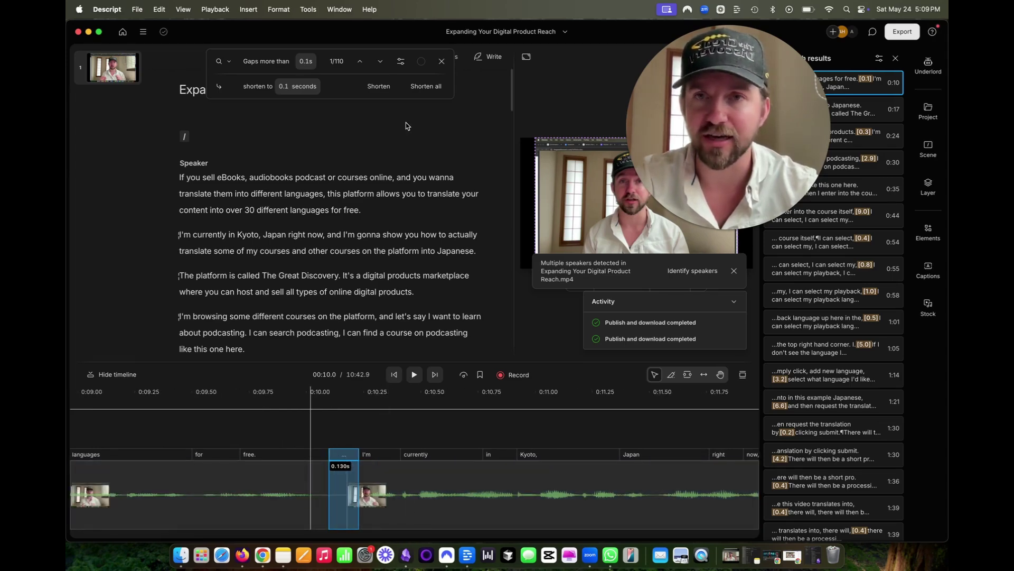
pyautogui.click(379, 86)
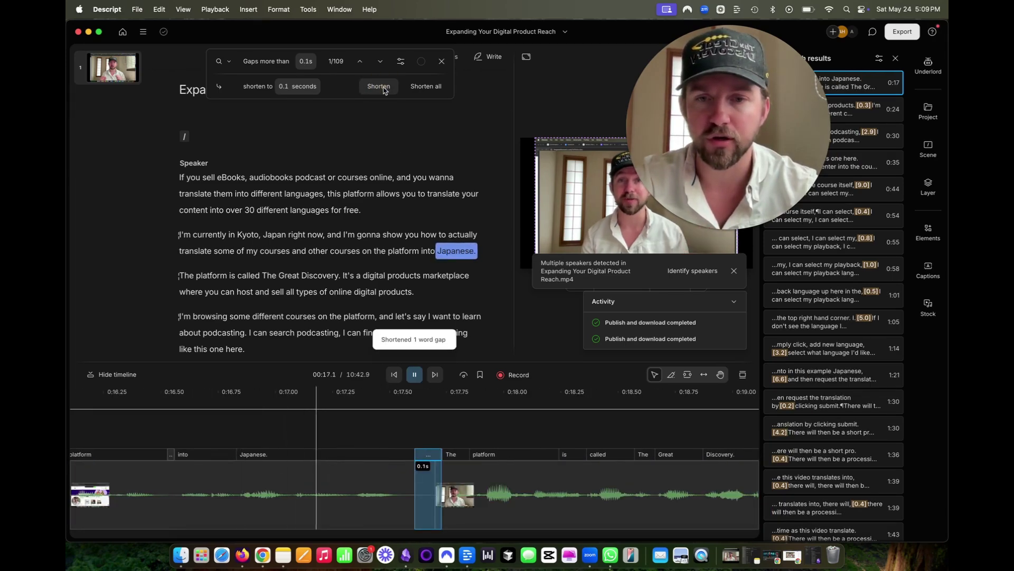
pyautogui.click(384, 89)
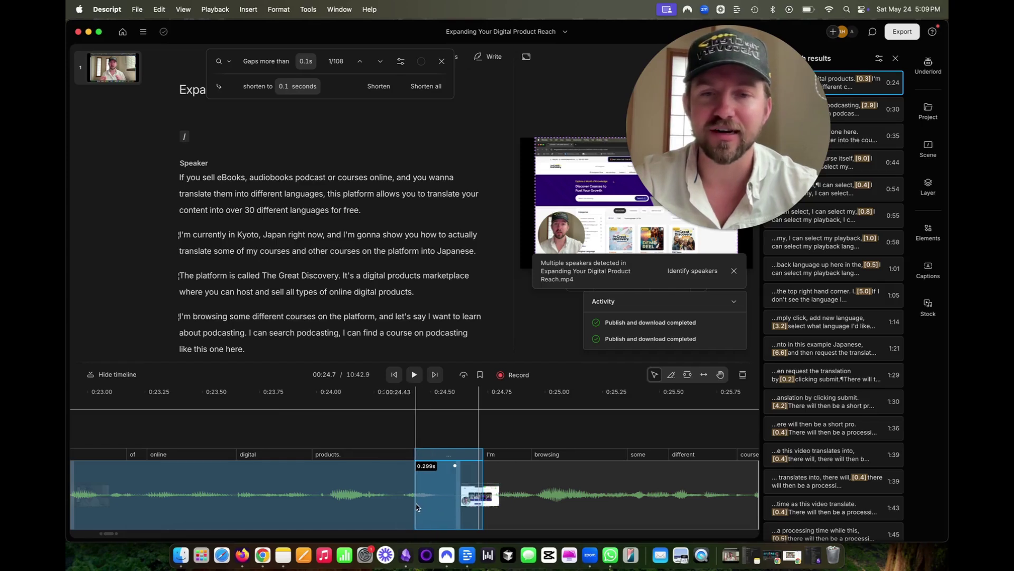
# Trim the excess silence by hand from the word gap between "digital products." and "I'm browsing" in the timeline.
pyautogui.press('b')
pyautogui.click(444, 505)
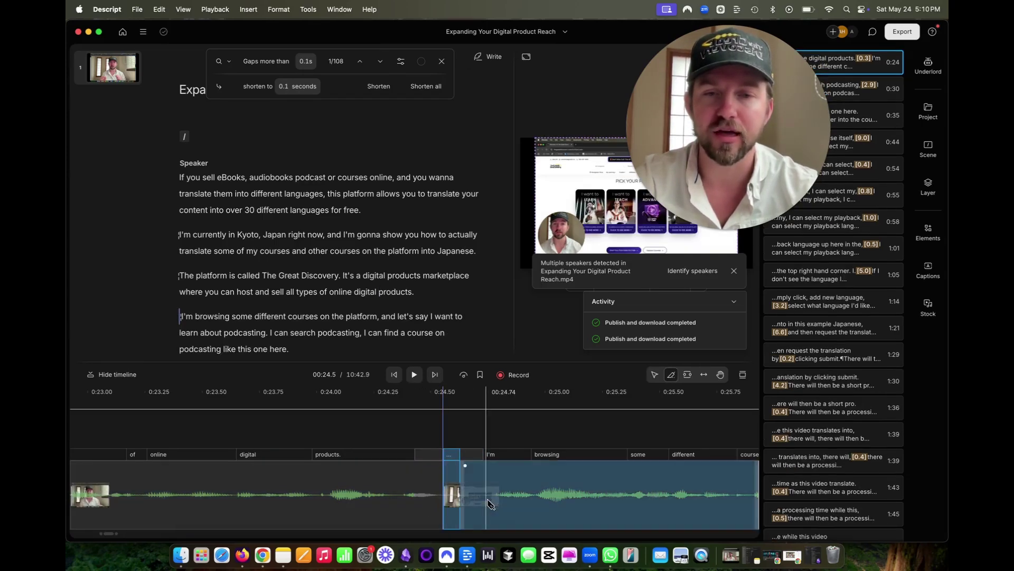
pyautogui.click(474, 507)
pyautogui.click(446, 509)
pyautogui.moveTo(457, 511); pyautogui.dragTo(444, 509)
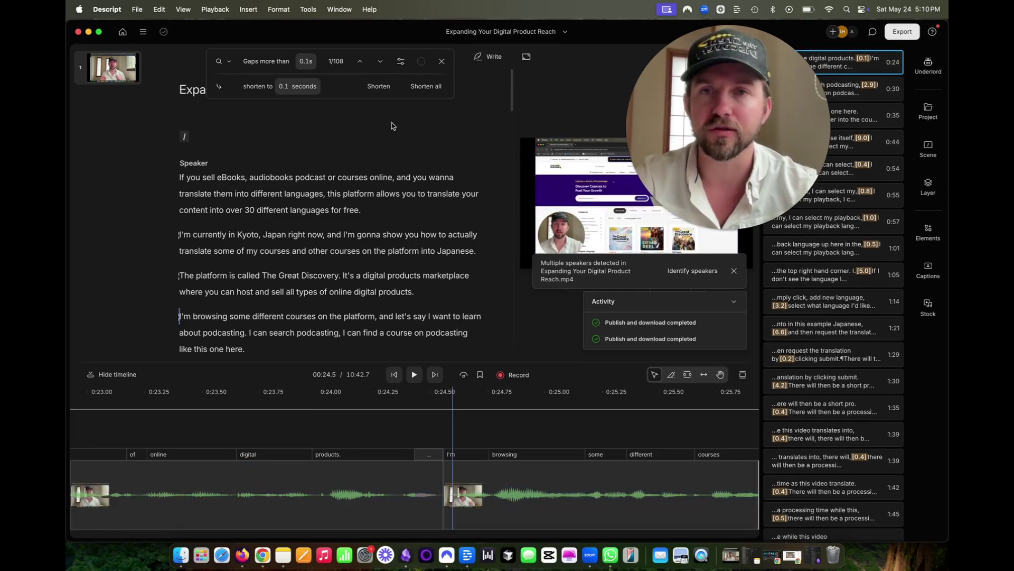
# Shorten the gap after "I can search podcasting," to 0.1 seconds and cut the silence before "And when I enter into the course itself.".
pyautogui.click(380, 62)
pyautogui.click(378, 86)
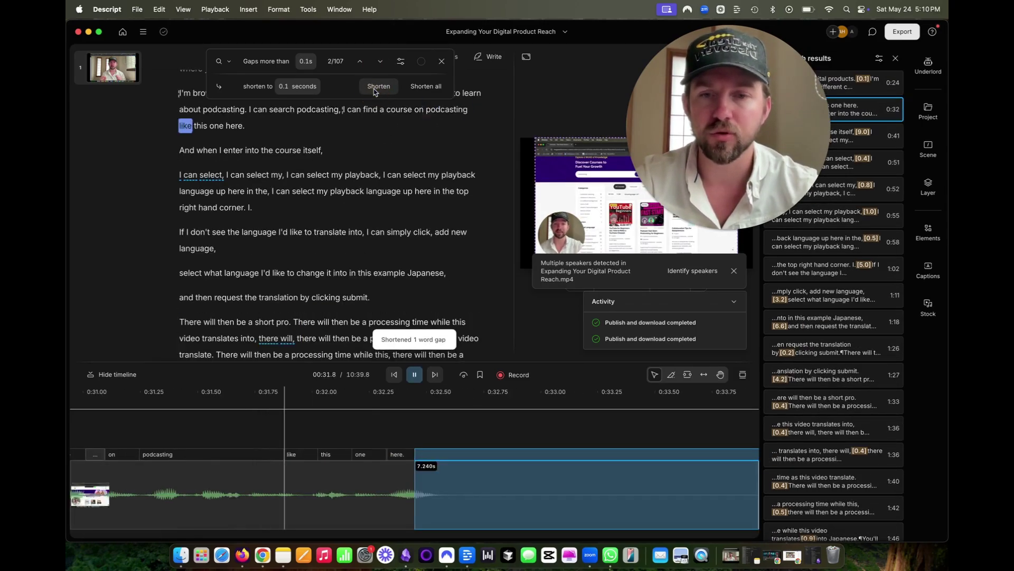
pyautogui.click(444, 474)
pyautogui.scroll(-3, 444, 475)
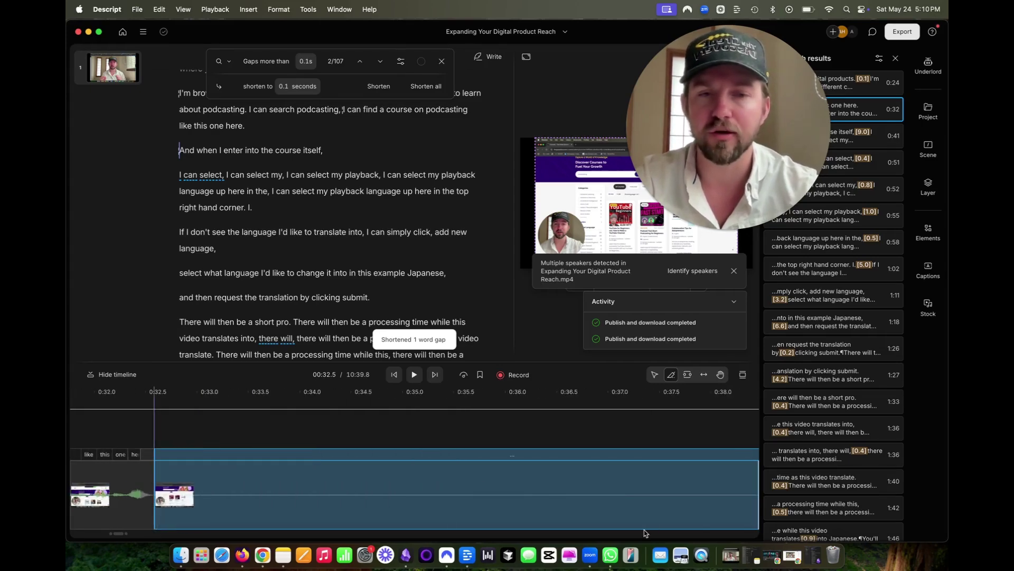
pyautogui.scroll(-3, 642, 517)
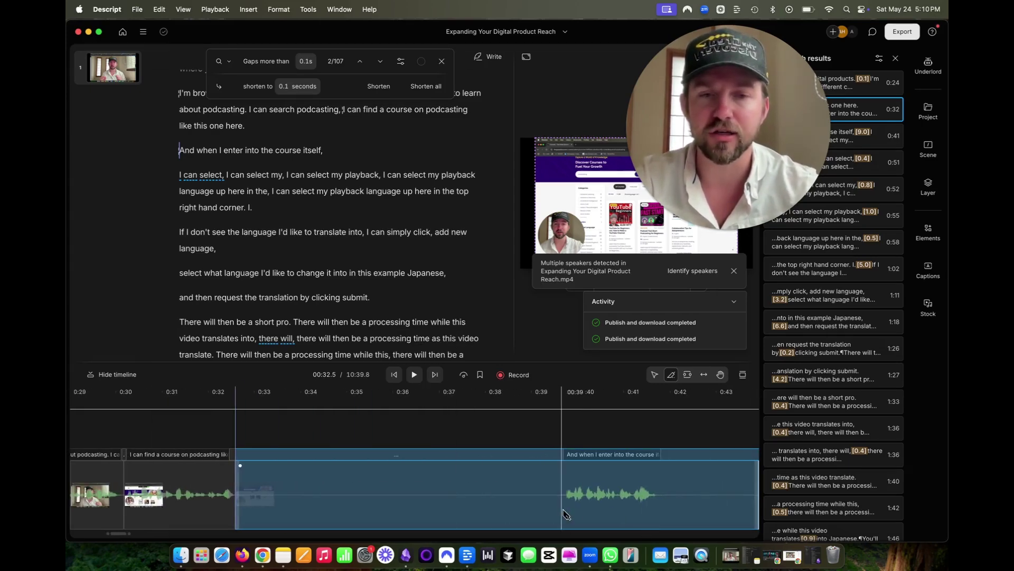
pyautogui.click(423, 494)
pyautogui.press('Delete')
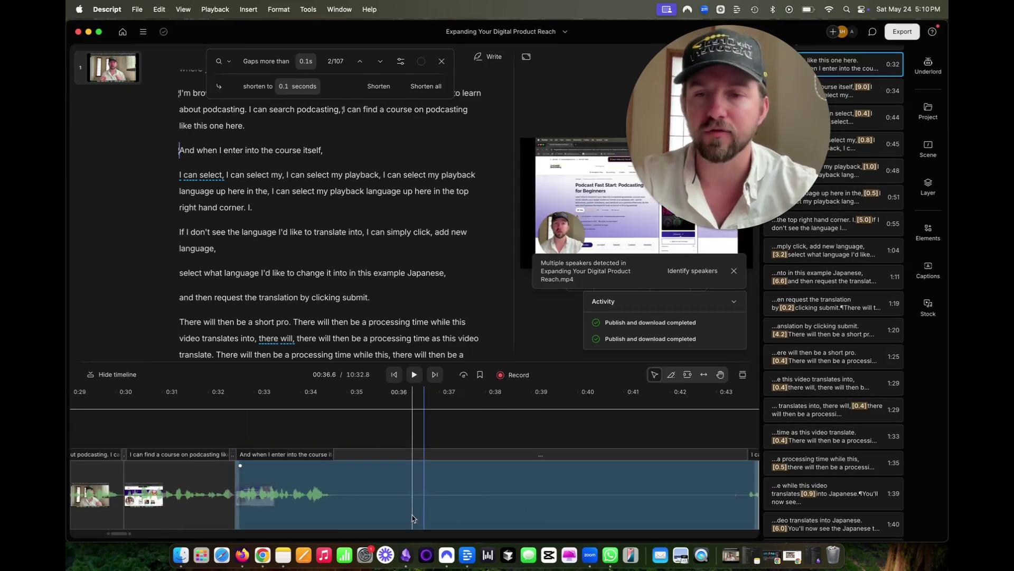
# Cut the long silent section between "the course itself," and "I can select," from the timeline.
pyautogui.scroll(-2, 354, 514)
pyautogui.moveTo(617, 517); pyautogui.dragTo(567, 517)
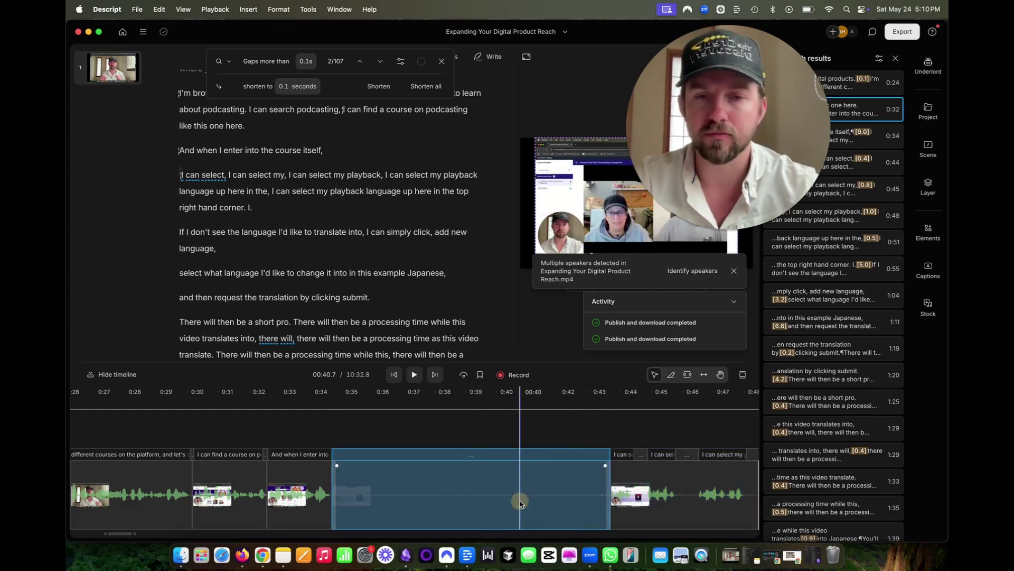
pyautogui.press('Delete')
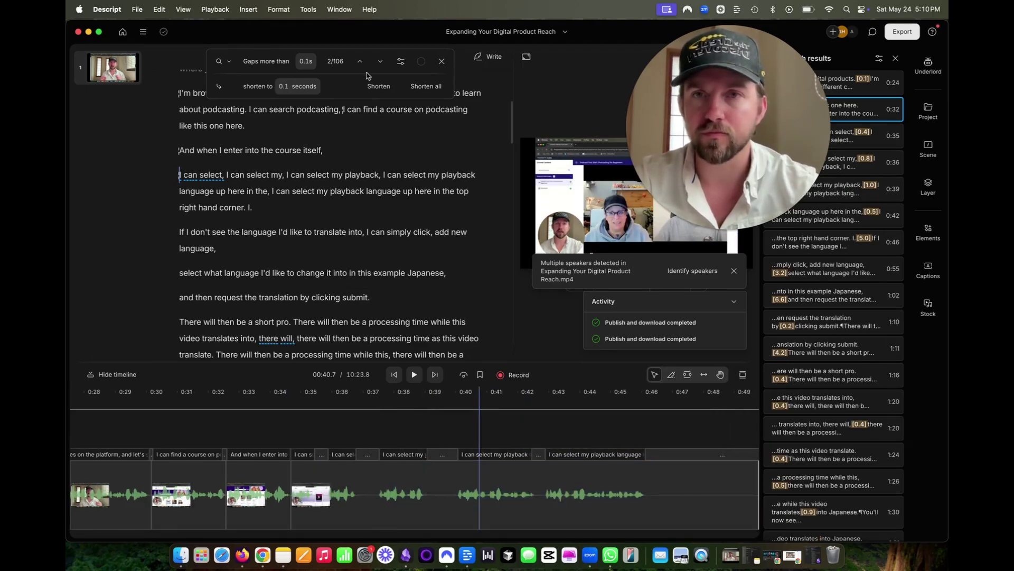
# Shorten the next seven word gaps, from after "I can select," through after "in this example Japanese," to 0.1 seconds.
pyautogui.click(379, 62)
pyautogui.click(373, 89)
pyautogui.click(372, 90)
pyautogui.click(373, 93)
pyautogui.click(375, 93)
pyautogui.click(379, 92)
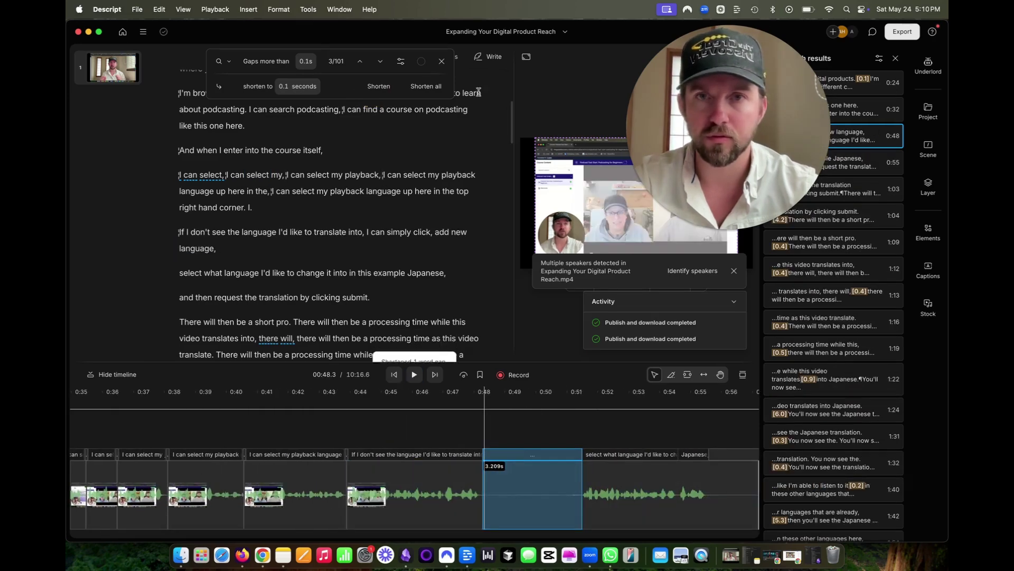
pyautogui.click(387, 93)
pyautogui.click(387, 93)
# Shorten further word gaps to 0.1 seconds through the passages about the processing time and the Japanese translation.
pyautogui.press('space')
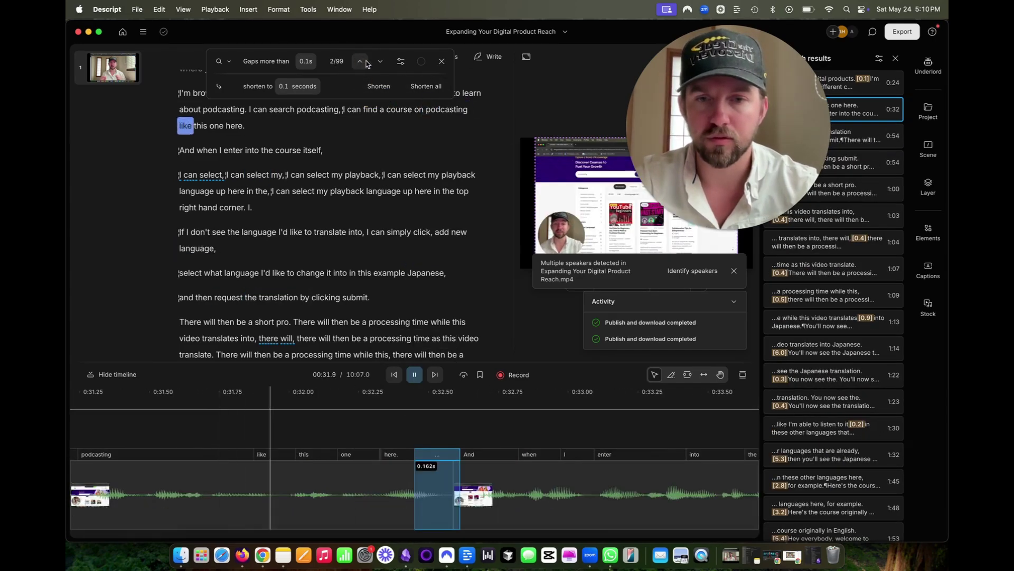
pyautogui.press('space')
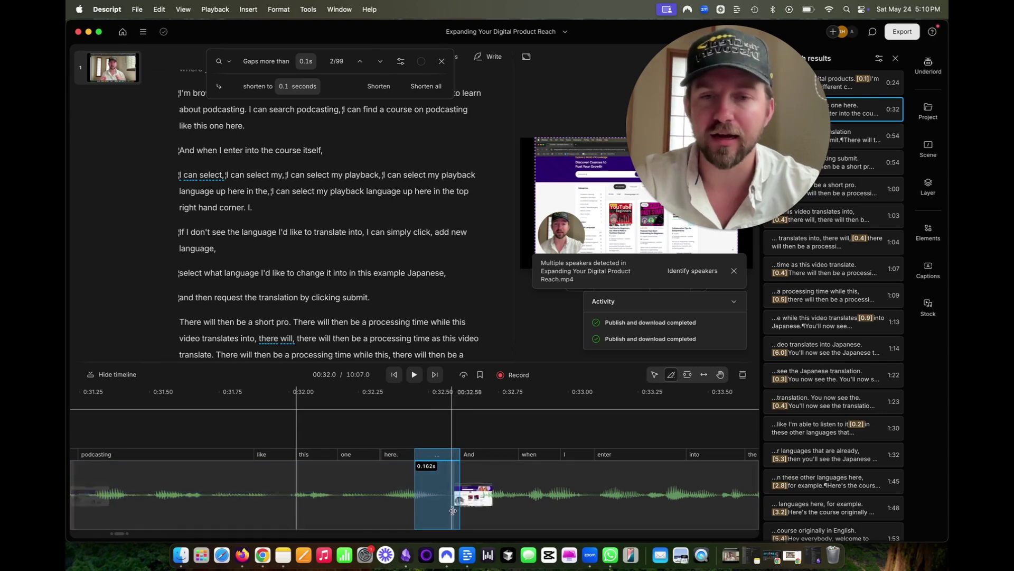
pyautogui.click(378, 87)
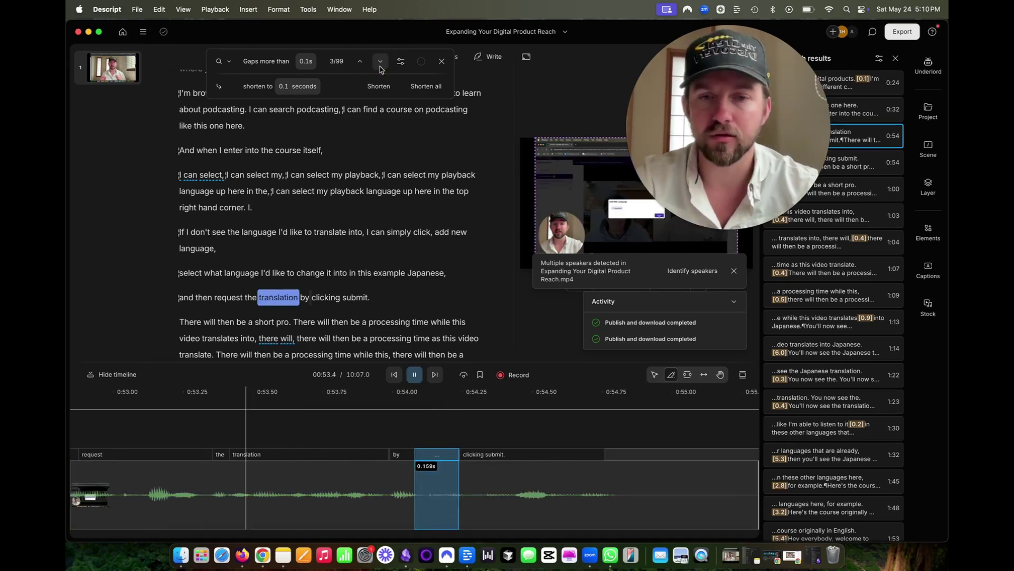
pyautogui.click(378, 89)
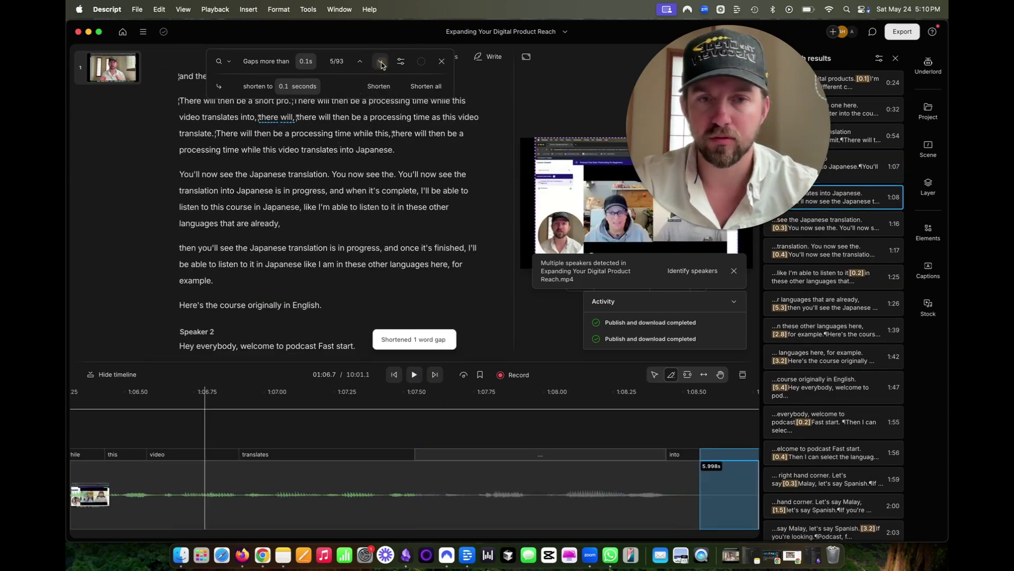
pyautogui.click(379, 88)
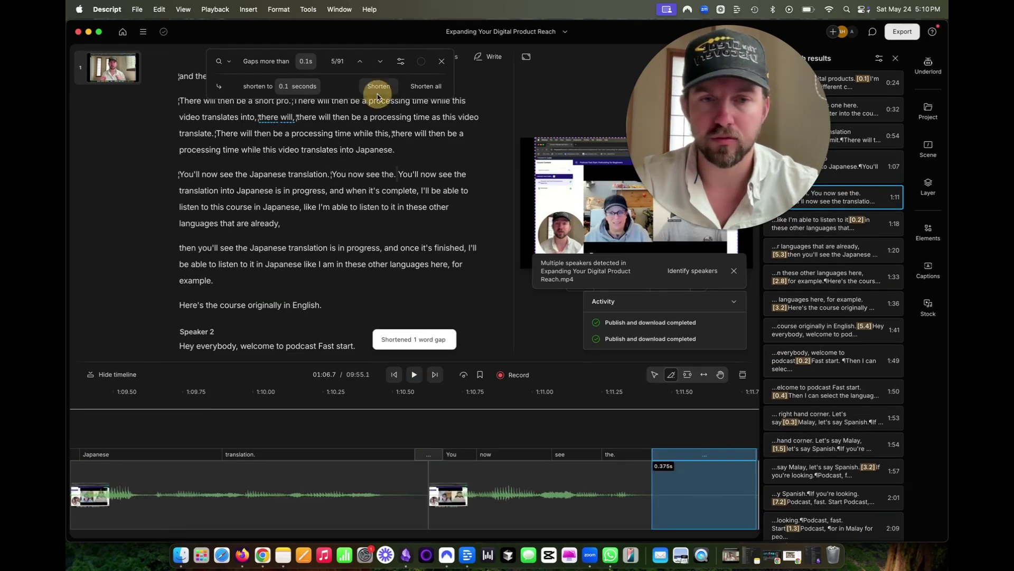
pyautogui.click(378, 88)
pyautogui.click(378, 95)
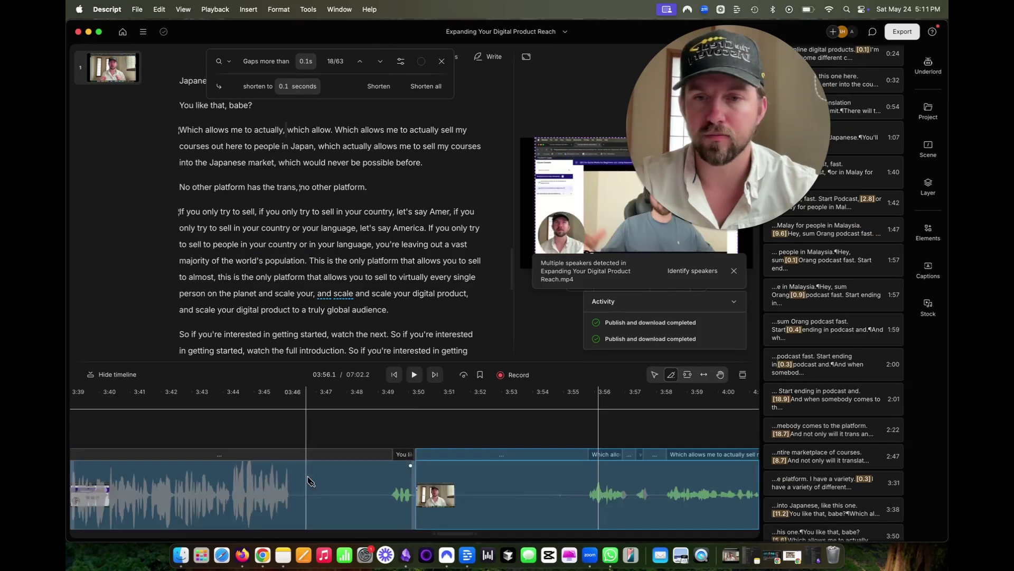
# Cut the aside "You like that, babe?" from the timeline before "Which allows me to actually.".
pyautogui.click(298, 497)
pyautogui.moveTo(584, 498); pyautogui.dragTo(536, 505)
pyautogui.click(383, 484)
pyautogui.press('Delete')
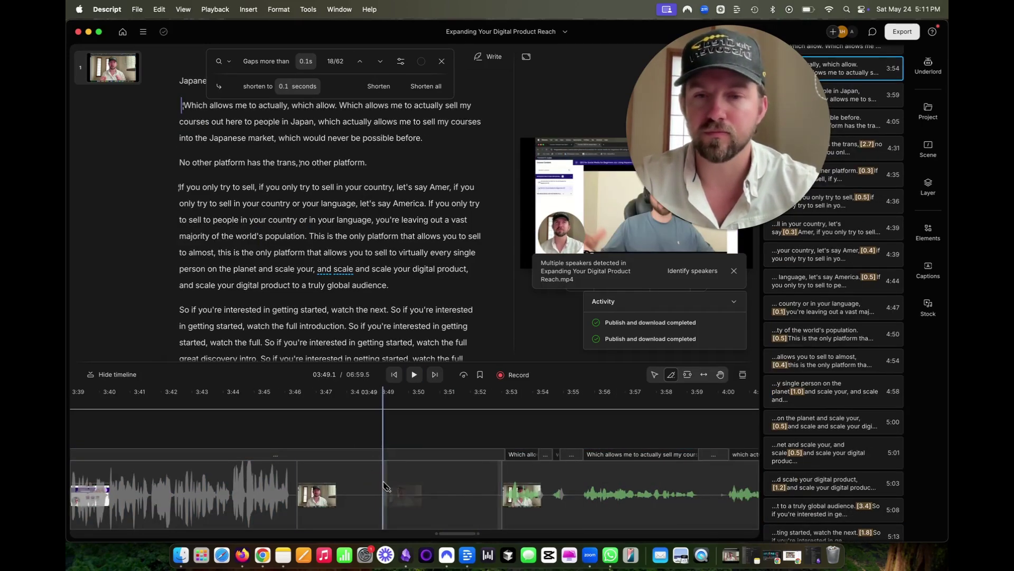
# Cut the silent clip before "Which allows me to actually" and shorten the following word gaps to 0.1 seconds.
pyautogui.click(352, 497)
pyautogui.press('Delete')
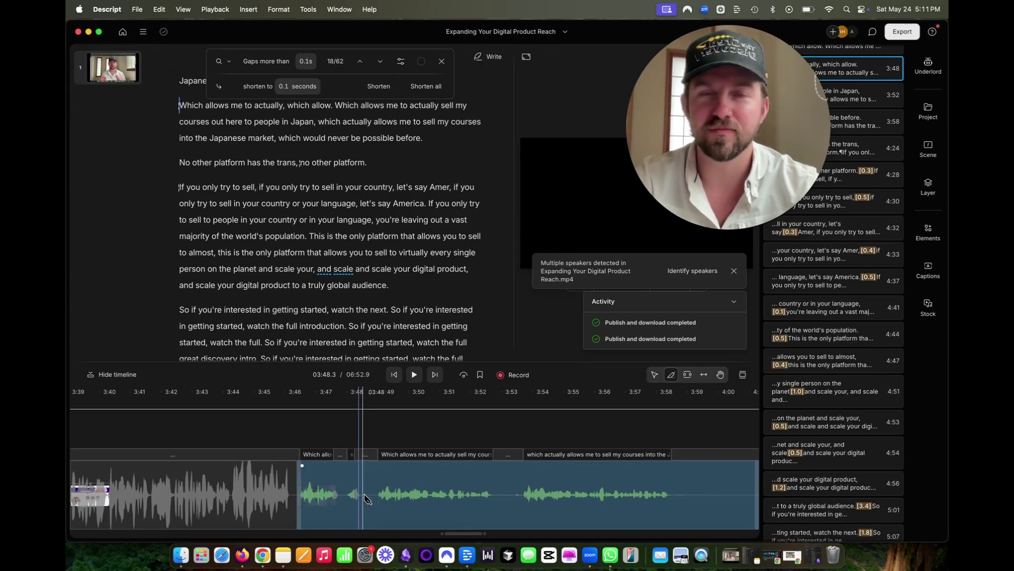
pyautogui.press('space')
pyautogui.click(375, 86)
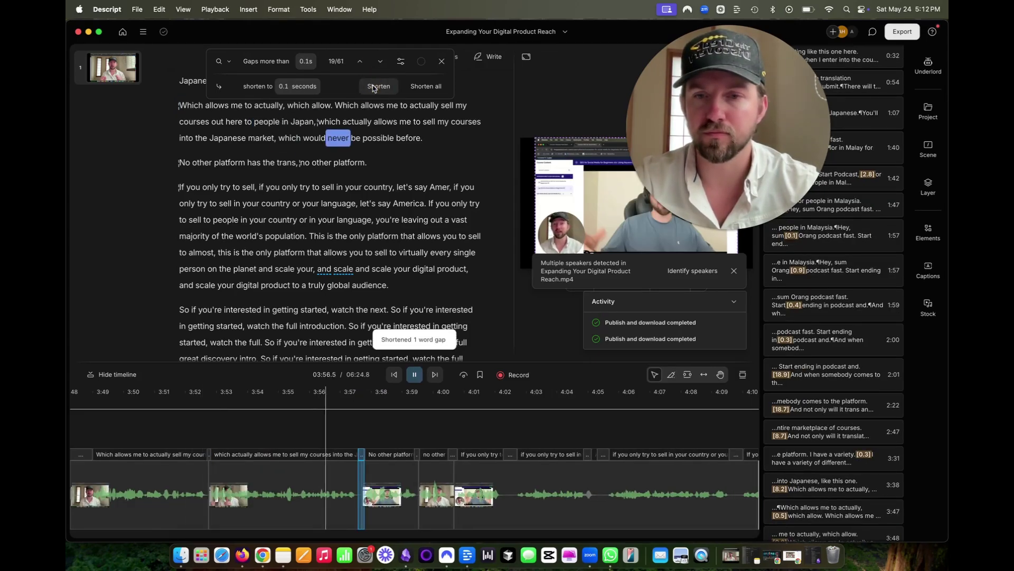
pyautogui.click(374, 89)
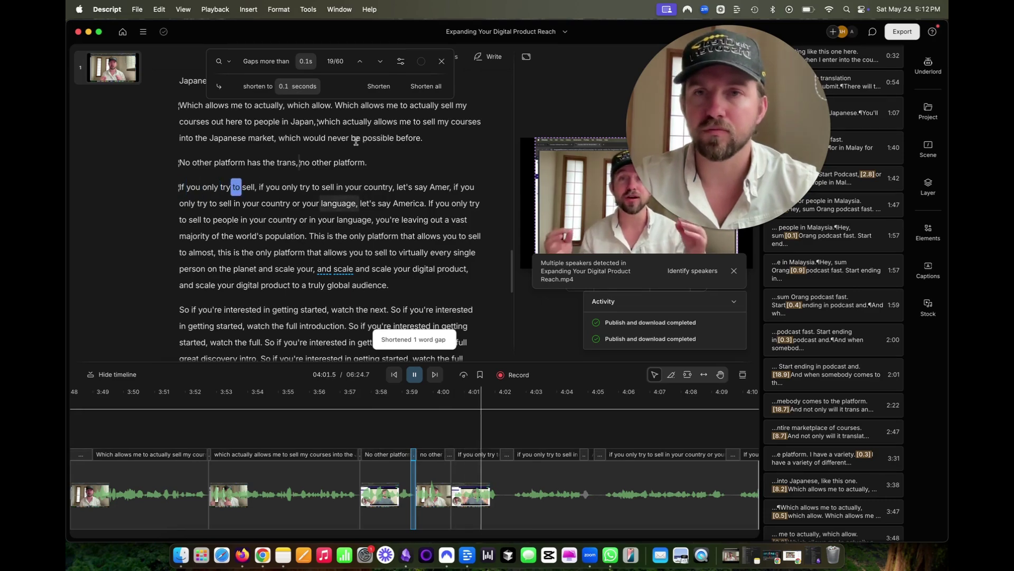
# Close the word-gap search and return to the beginning of the script.
pyautogui.click(442, 61)
pyautogui.scroll(20, 317, 278)
pyautogui.press('Home')
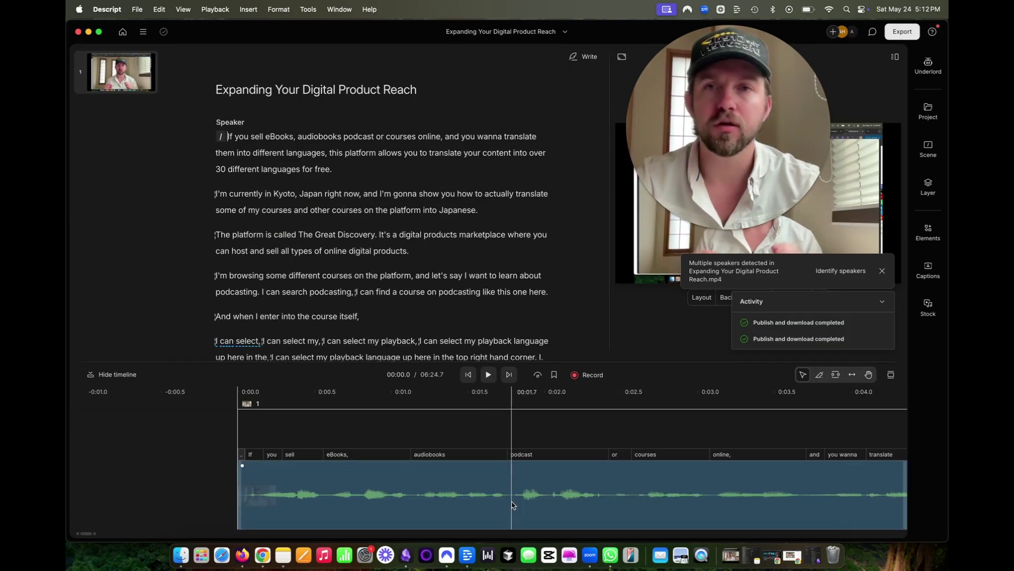
# Show the Underlord tools and play the edited video from the beginning through "And when I enter into the course itself,".
pyautogui.click(928, 65)
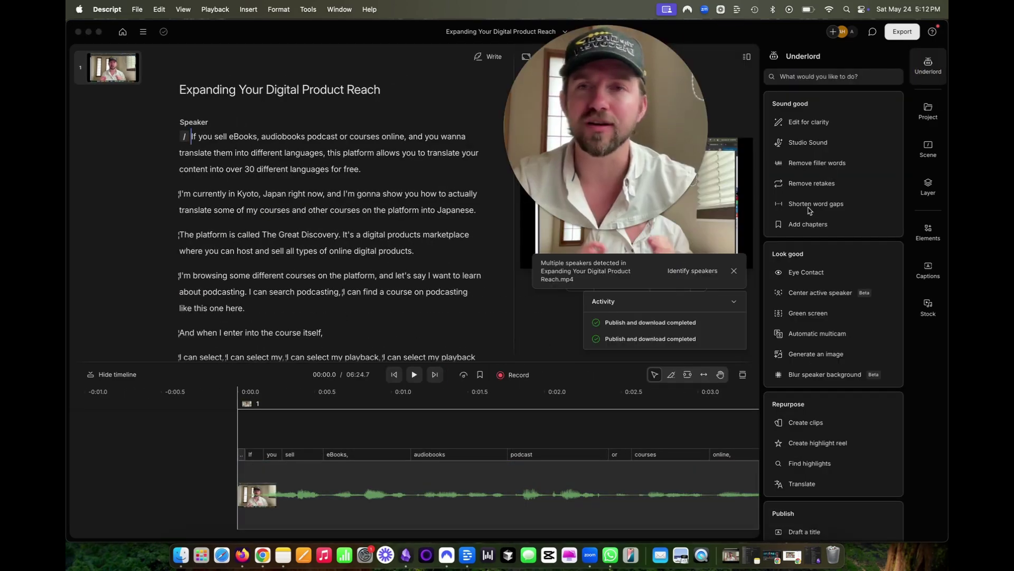
pyautogui.click(466, 382)
pyautogui.click(500, 391)
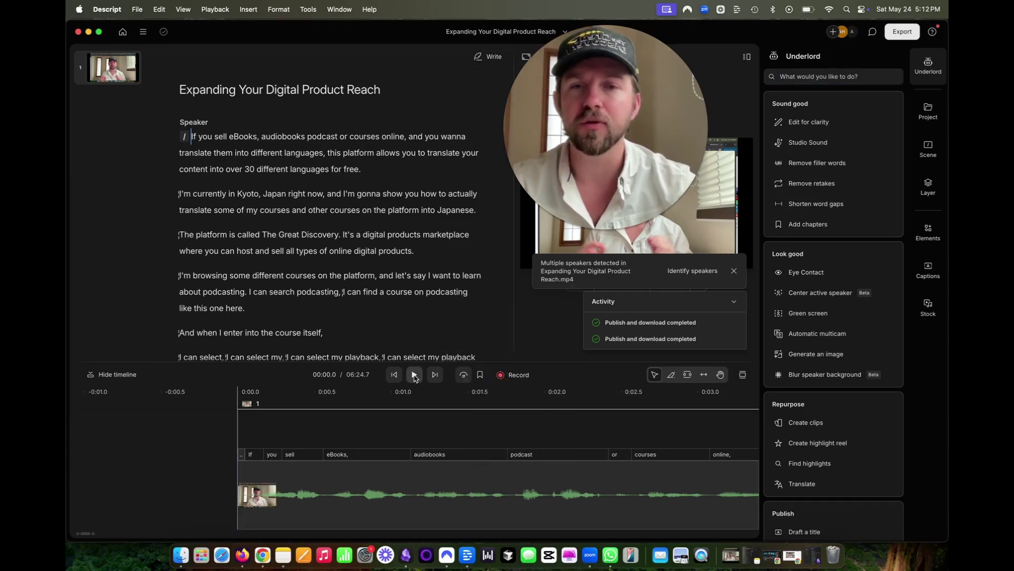
pyautogui.click(414, 375)
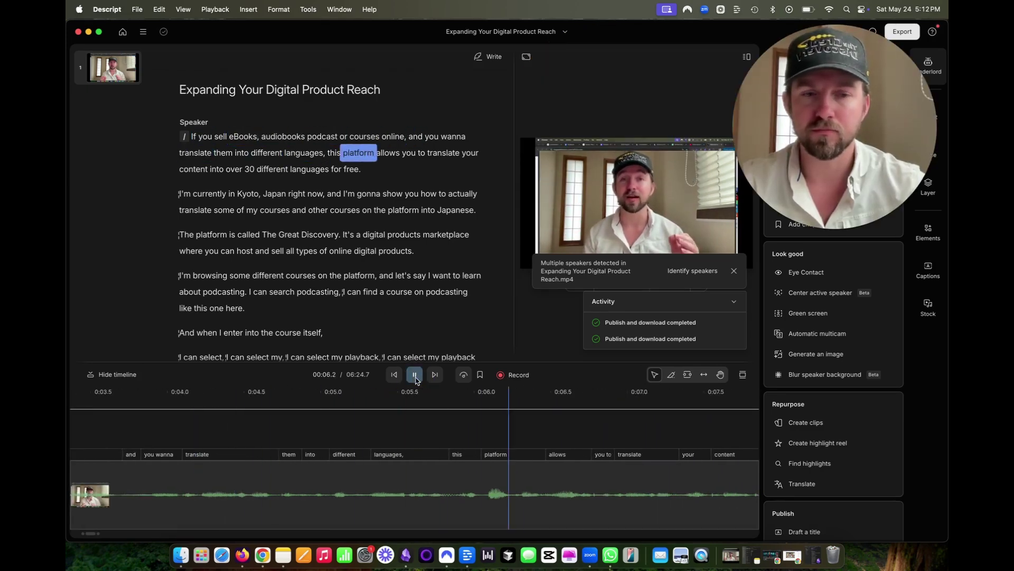
pyautogui.press('super+minus')
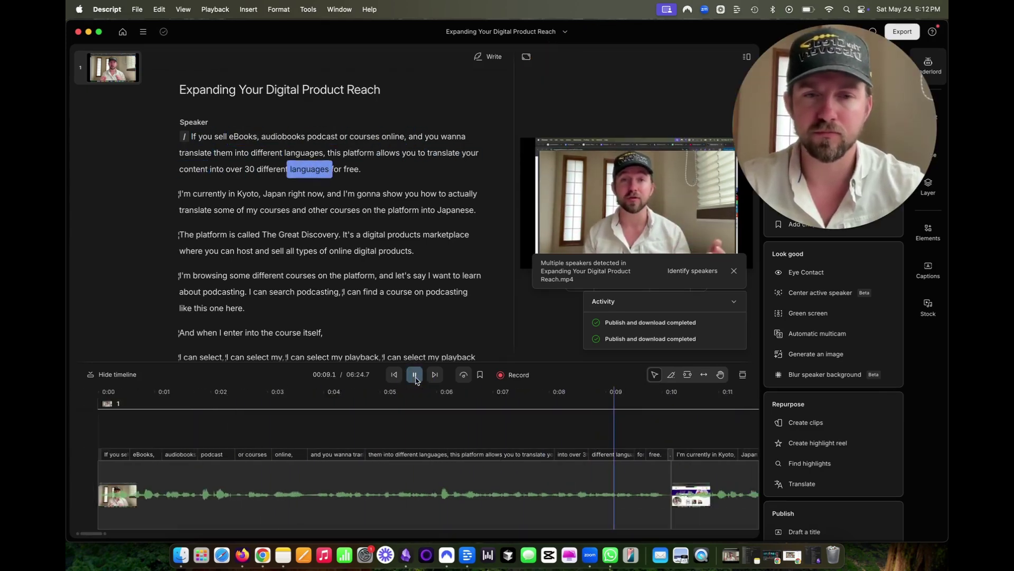
pyautogui.click(594, 495)
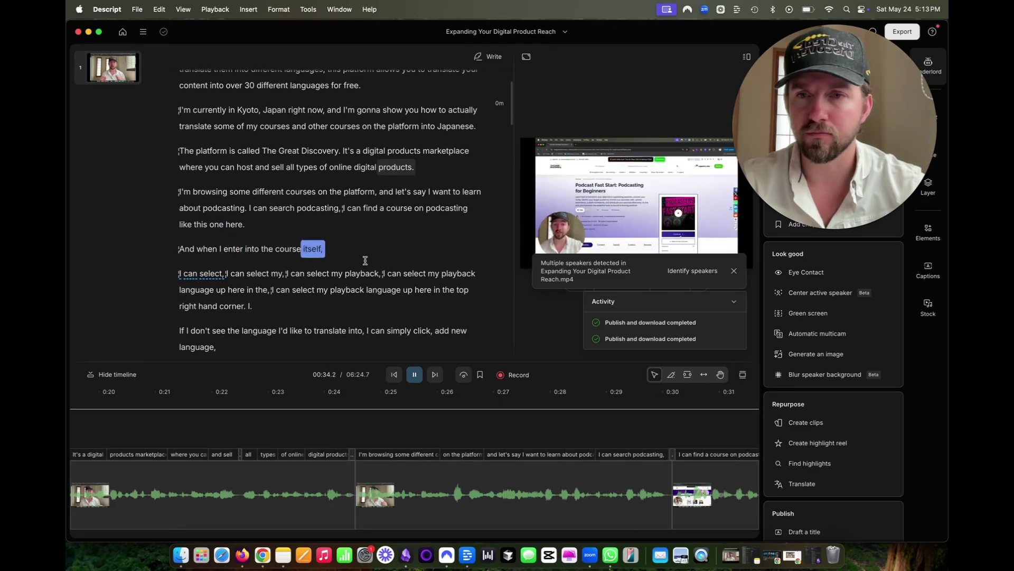
# Delete the repeated "I can select" false starts before "I can select my playback language up here in the top right hand corner.".
pyautogui.click(221, 275)
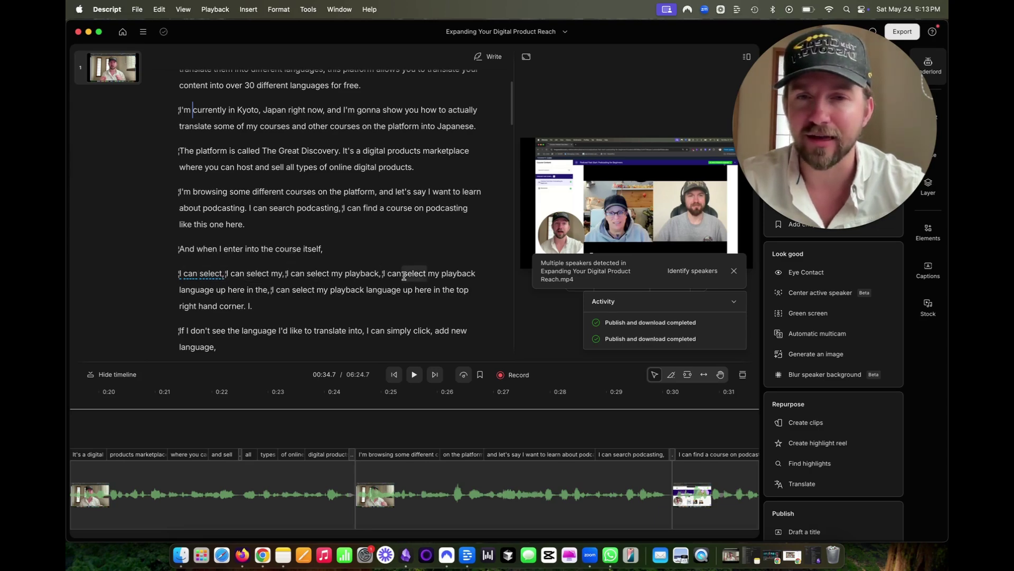
pyautogui.scroll(-2, 268, 294)
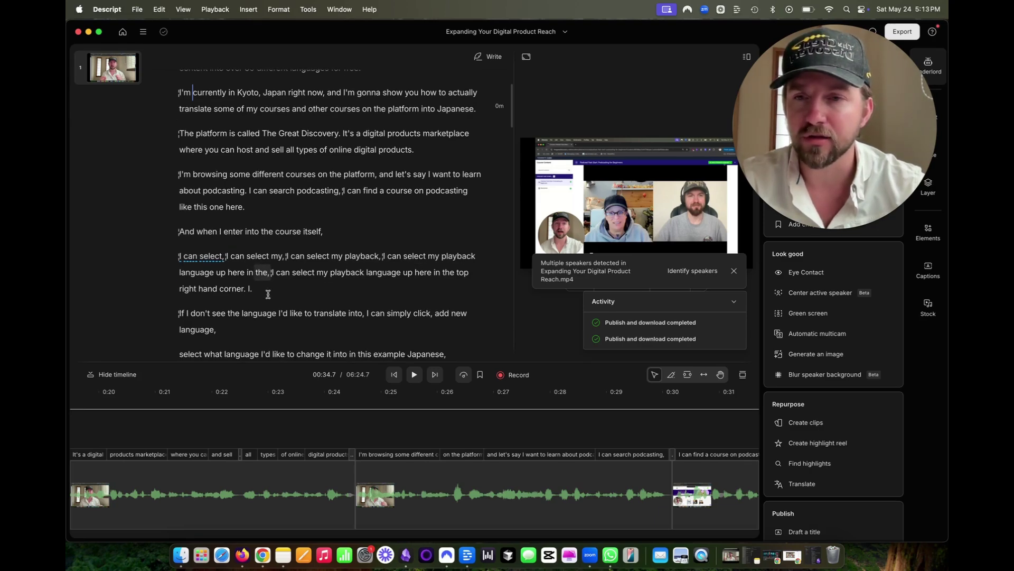
pyautogui.moveTo(270, 276); pyautogui.dragTo(179, 256)
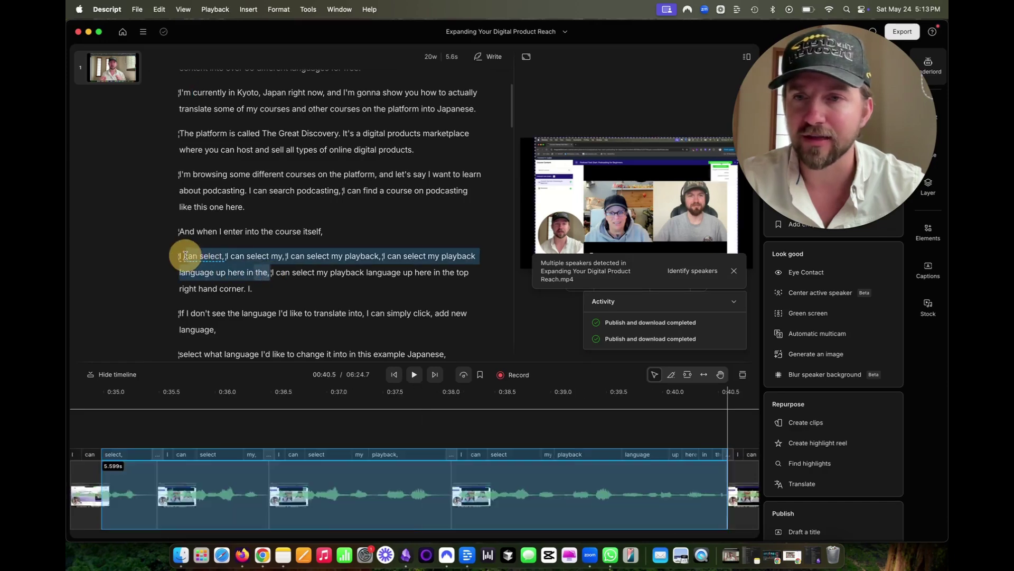
pyautogui.press('BackSpace')
pyautogui.press('space')
pyautogui.press('space')
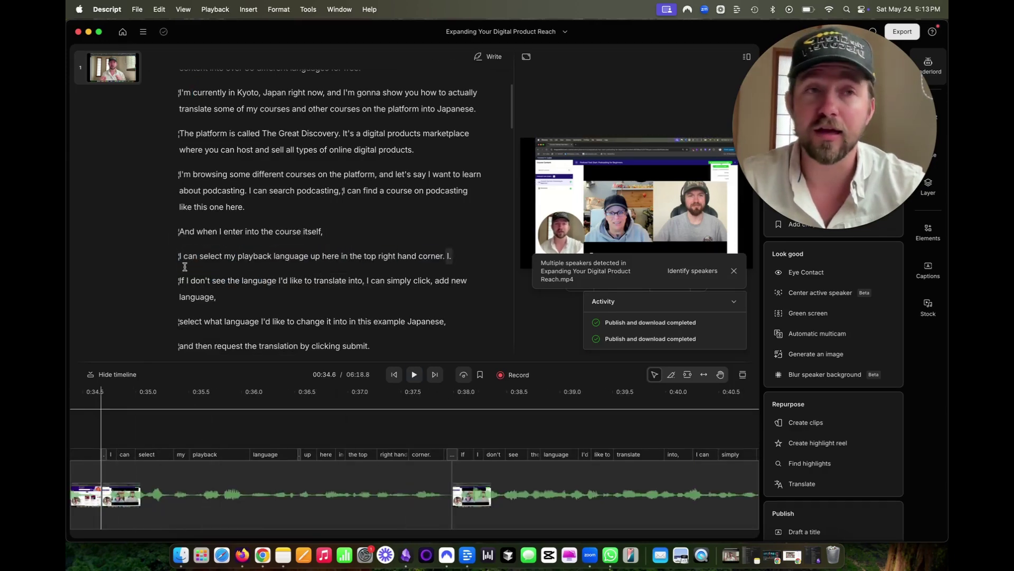
# Delete the repeated takes about the processing time and the false starts before "You'll now see the translation into Japanese.".
pyautogui.press('space')
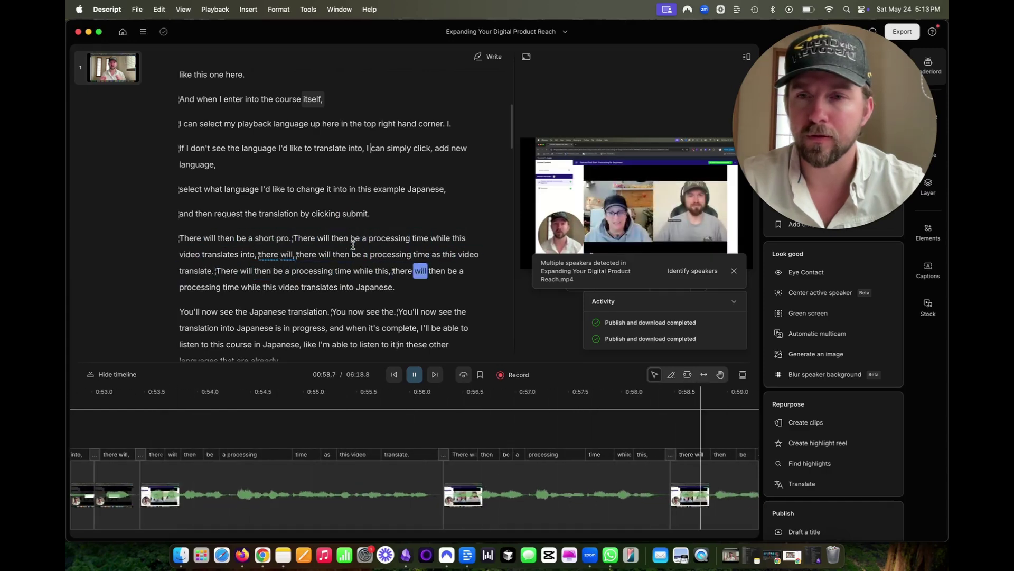
pyautogui.moveTo(391, 273); pyautogui.dragTo(155, 228)
pyautogui.press('Delete')
pyautogui.press('space')
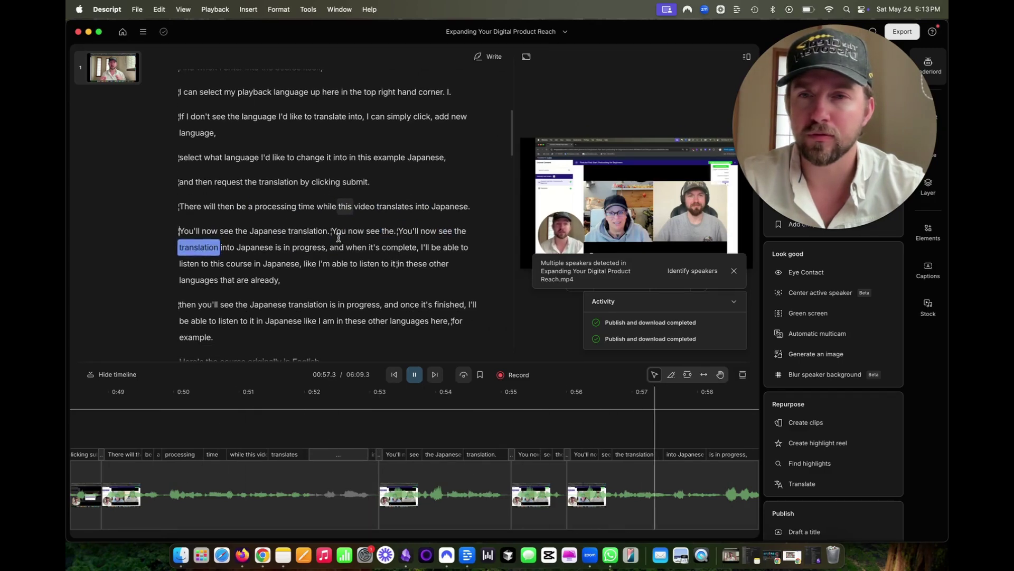
pyautogui.moveTo(398, 231); pyautogui.dragTo(179, 231)
pyautogui.press('Delete')
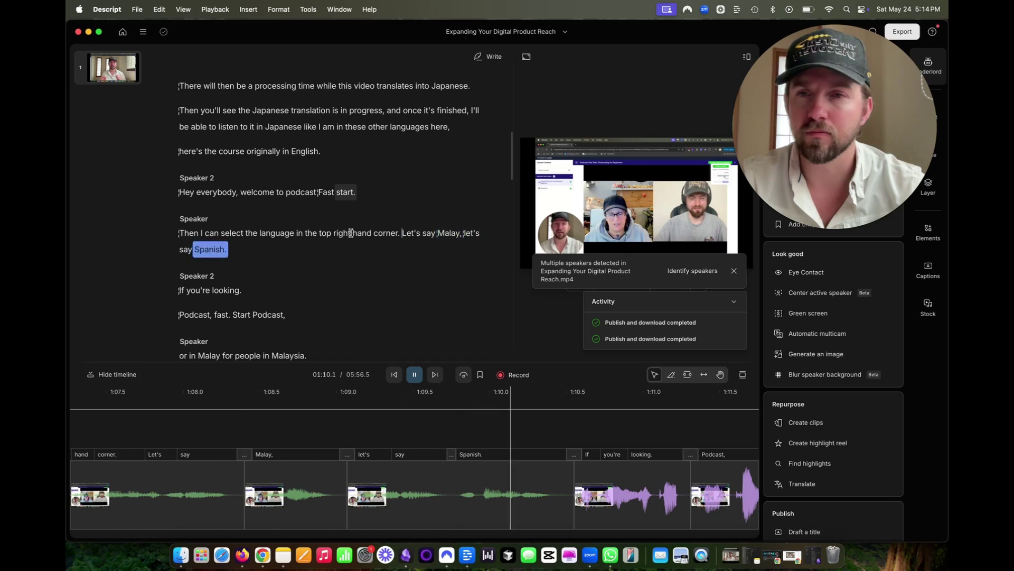
# Delete "Let's say Malay," before "let's say Spanish." in the language selection passage.
pyautogui.moveTo(465, 233); pyautogui.dragTo(407, 234)
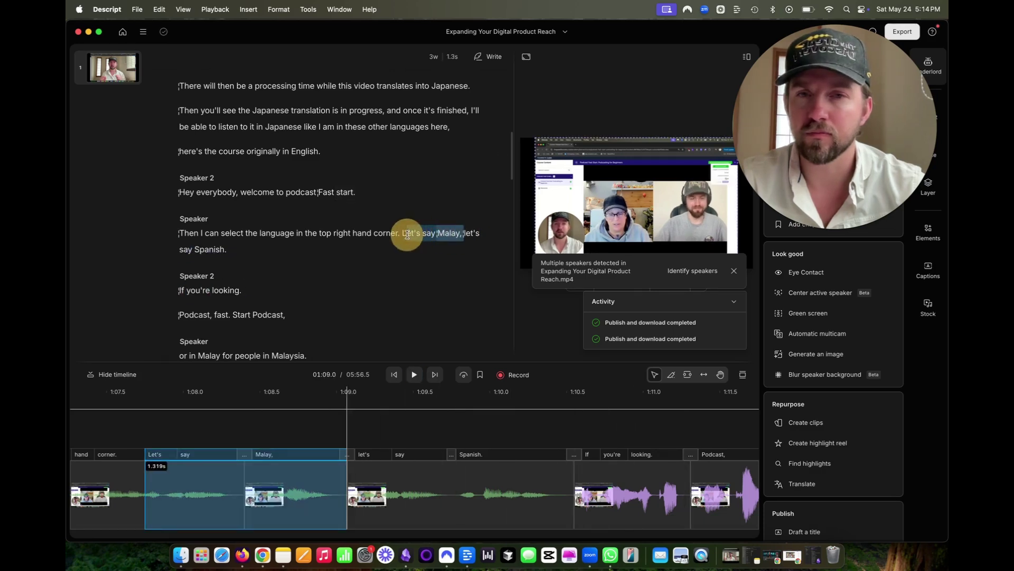
pyautogui.press('BackSpace')
pyautogui.press('space')
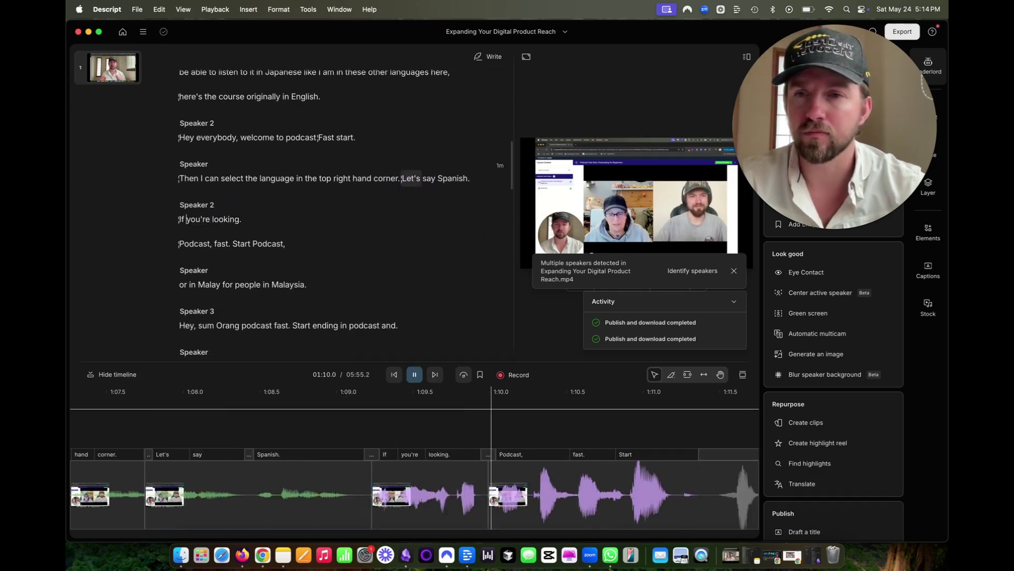
pyautogui.press('space')
# Extend the start of the Spanish "Podcast, fast. Start" clip by about 1.6 seconds and play the transition into it.
pyautogui.hscroll(-10, 284, 460)
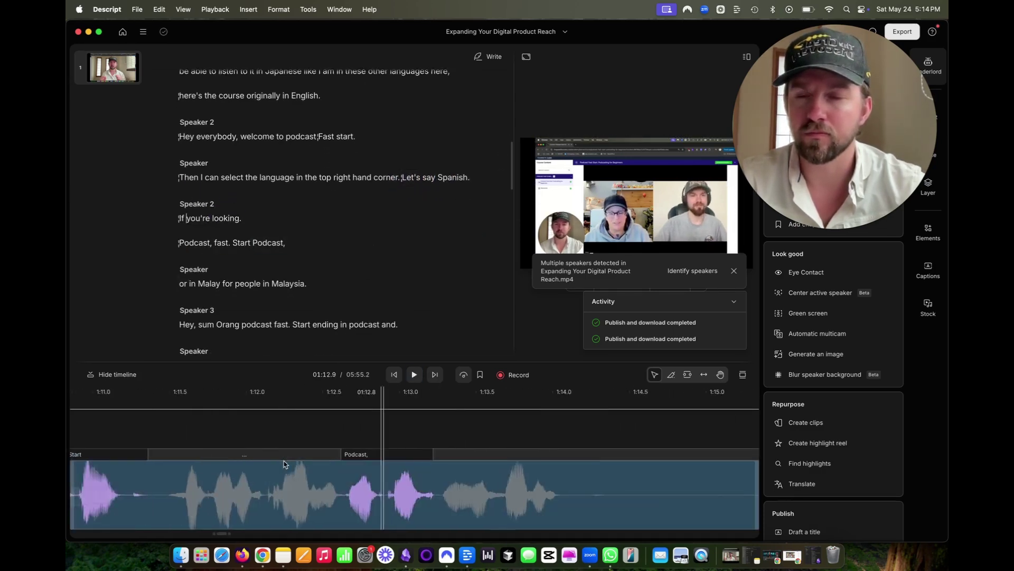
pyautogui.click(342, 489)
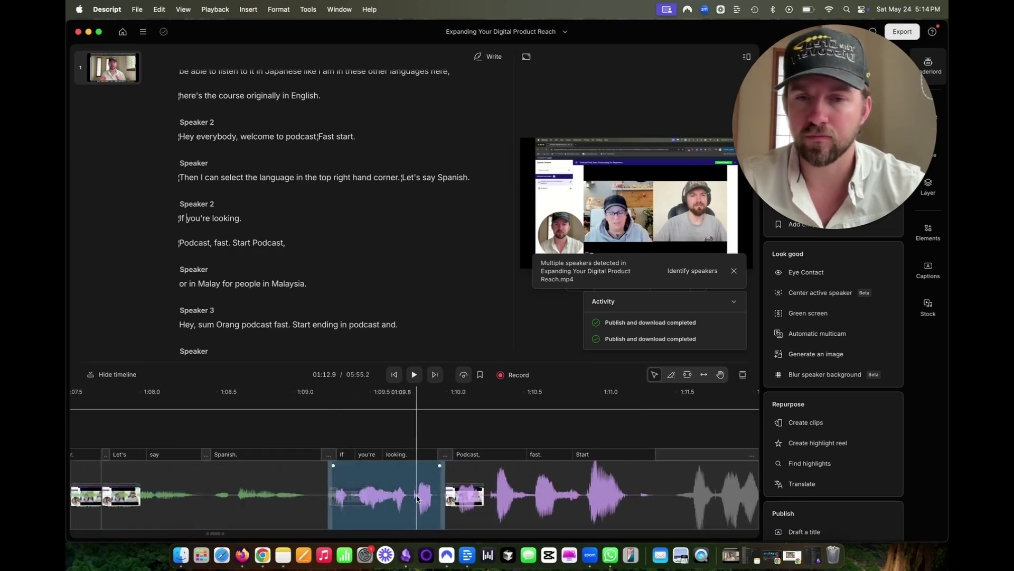
pyautogui.click(448, 497)
pyautogui.moveTo(447, 499); pyautogui.dragTo(192, 507)
pyautogui.click(180, 502)
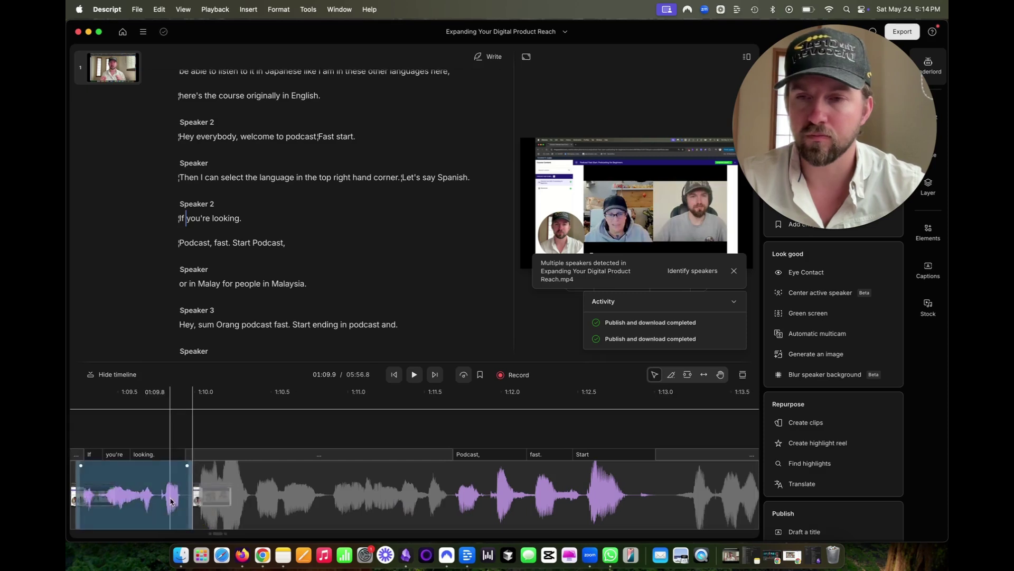
pyautogui.press('space')
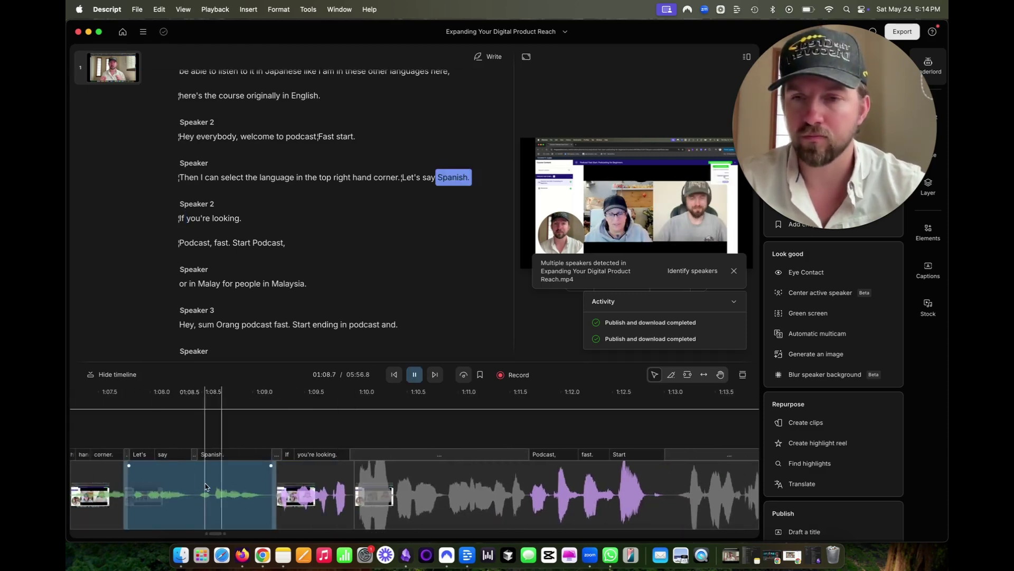
# Delete the short "If you're looking." clip between "Let's say Spanish." and the extended Spanish sample.
pyautogui.click(344, 470)
pyautogui.click(216, 499)
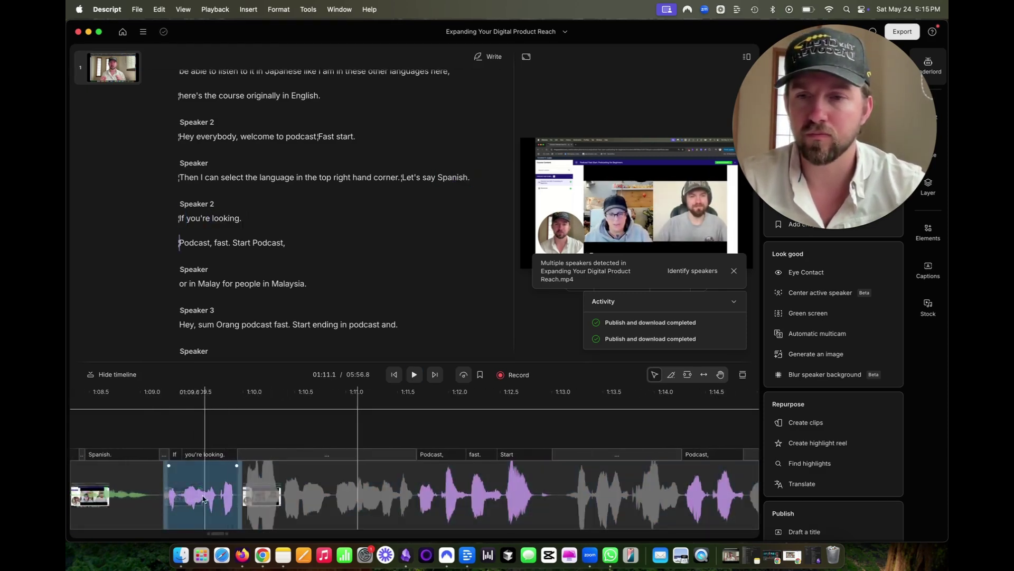
pyautogui.moveTo(231, 497); pyautogui.dragTo(260, 488)
pyautogui.click(220, 498)
pyautogui.press('Delete')
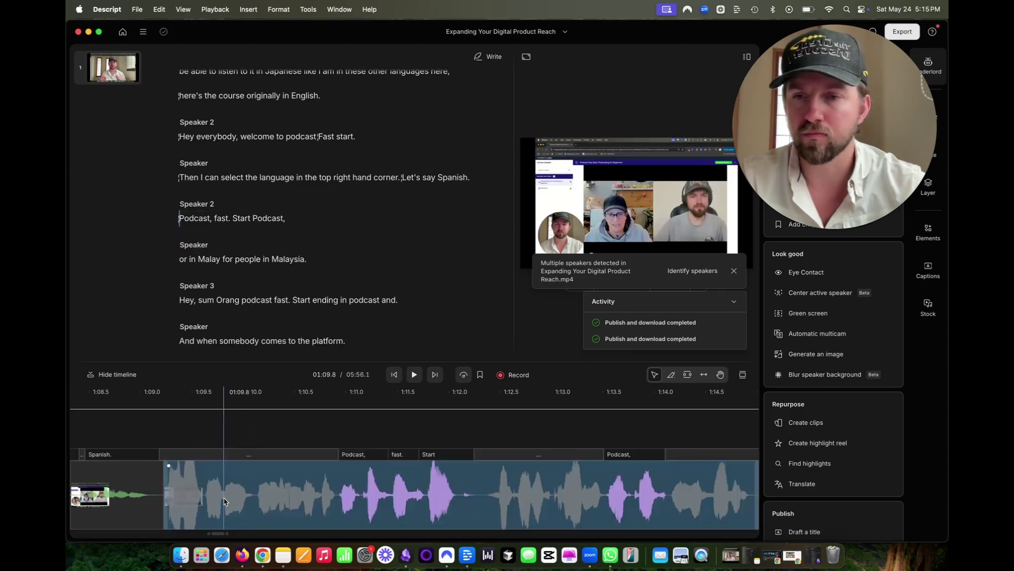
# Play through the Spanish sample and cut the silence between its end and "or in Malay for people in Malaysia.".
pyautogui.click(211, 505)
pyautogui.click(105, 491)
pyautogui.press('space')
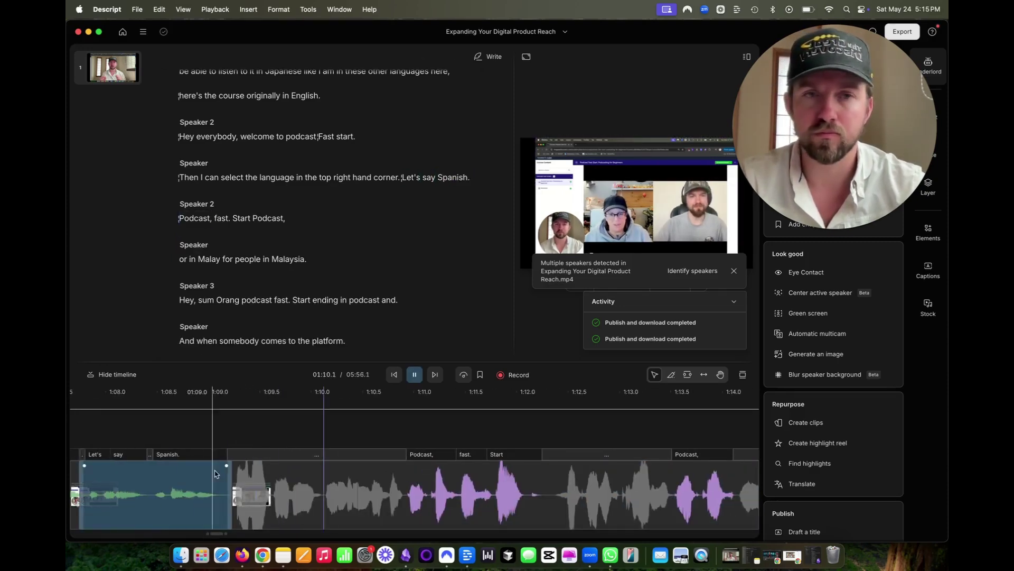
pyautogui.scroll(-4, 218, 467)
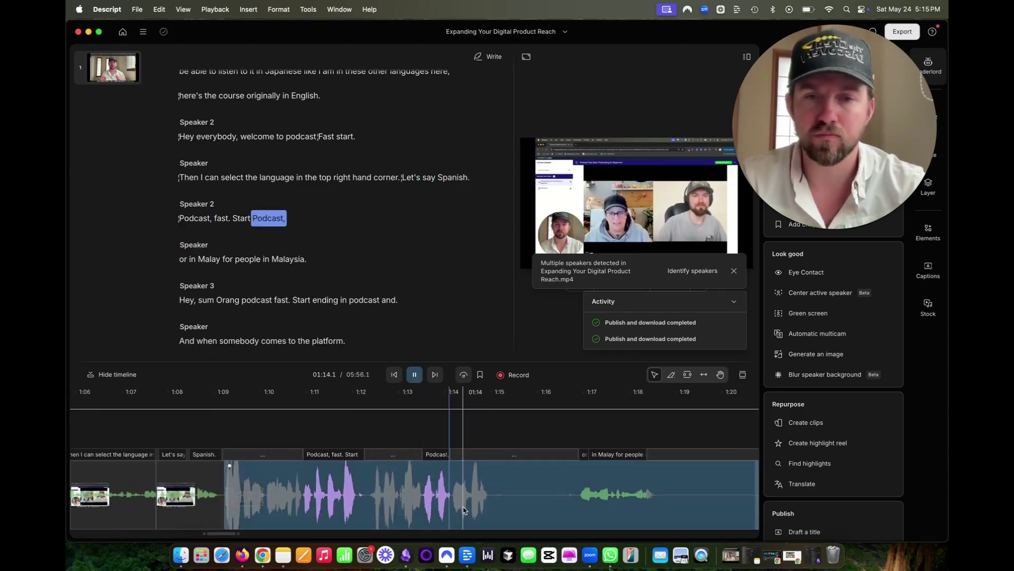
pyautogui.press('space')
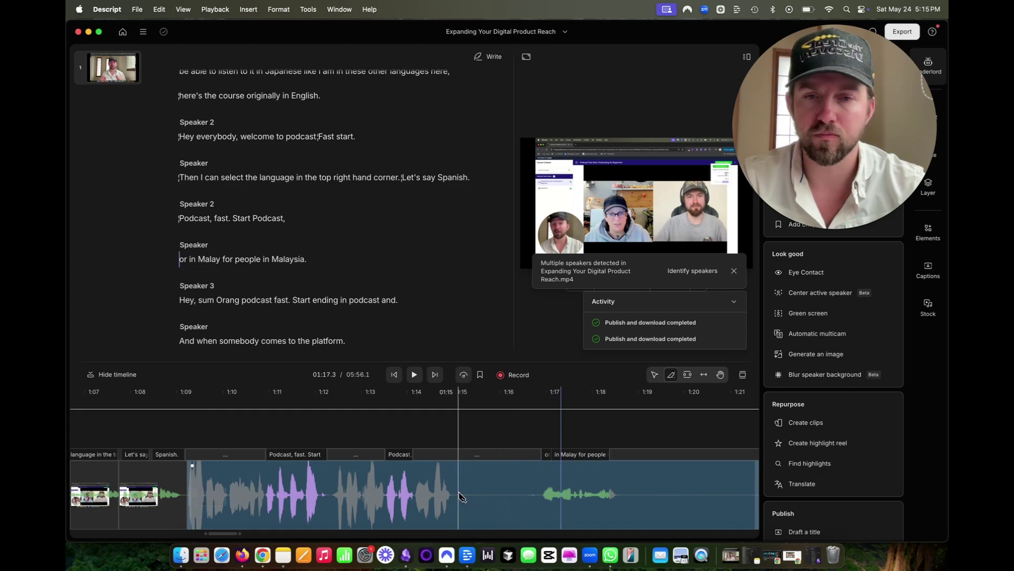
pyautogui.press('s')
pyautogui.press('s')
pyautogui.click(507, 512)
pyautogui.press('Delete')
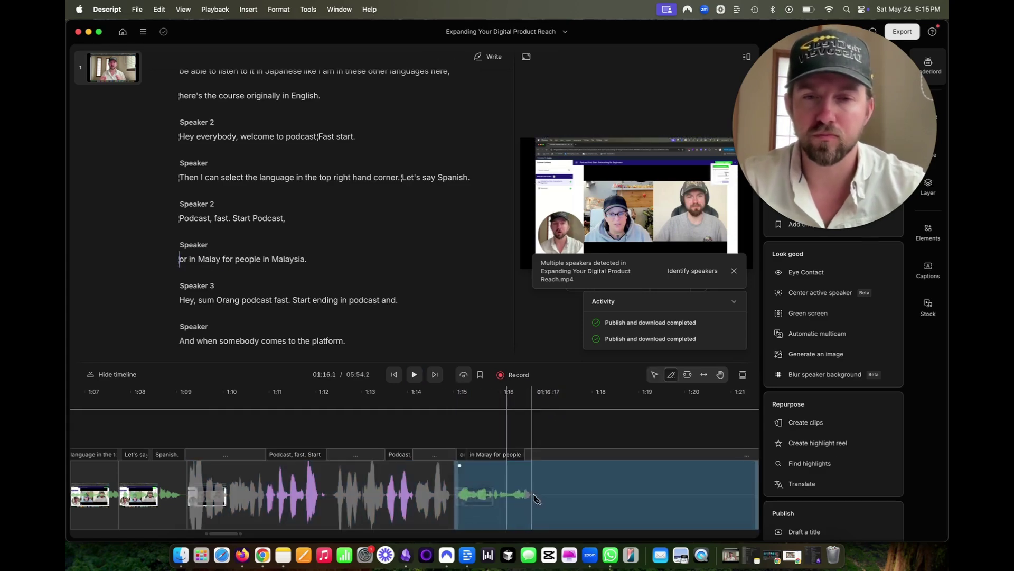
# Cut the silent stretch between "or in Malay for people in Malaysia." and "Hey, sum Orang podcast fast.".
pyautogui.scroll(-5, 547, 500)
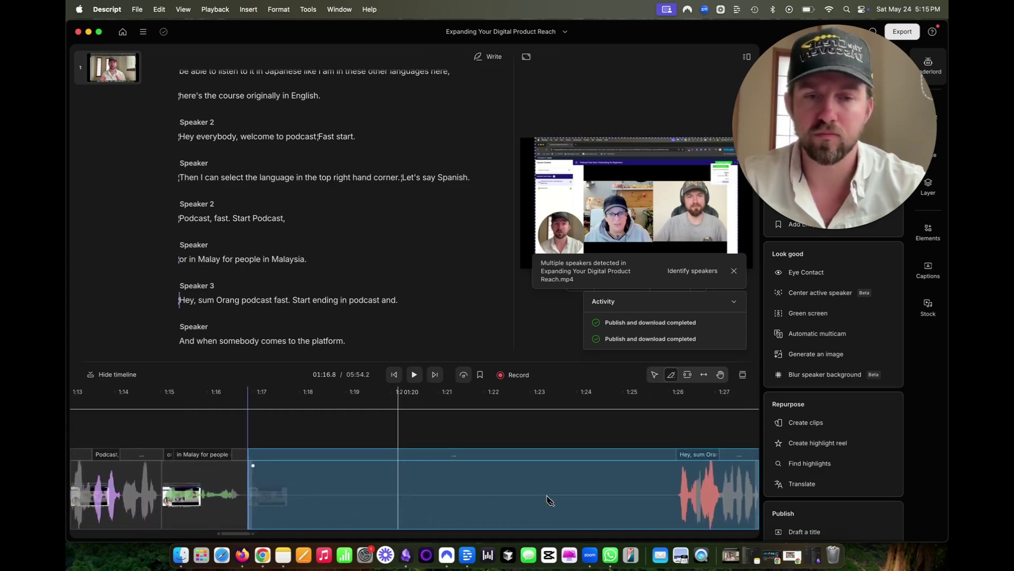
pyautogui.click(512, 502)
pyautogui.press('Delete')
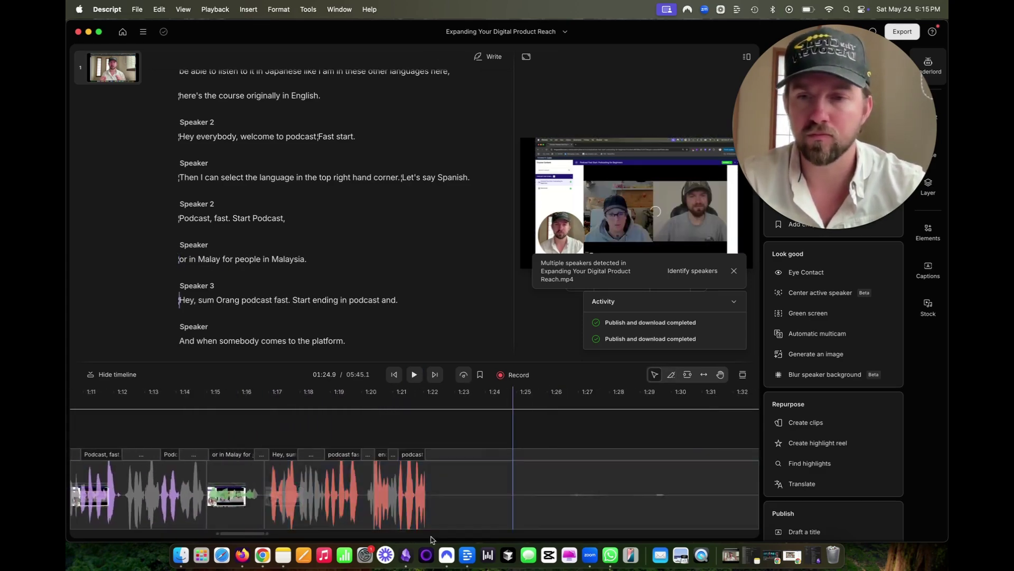
# Cut the silence and false starts between the Malay sample and "and not only can you translate the material".
pyautogui.click(424, 523)
pyautogui.scroll(-4, 581, 496)
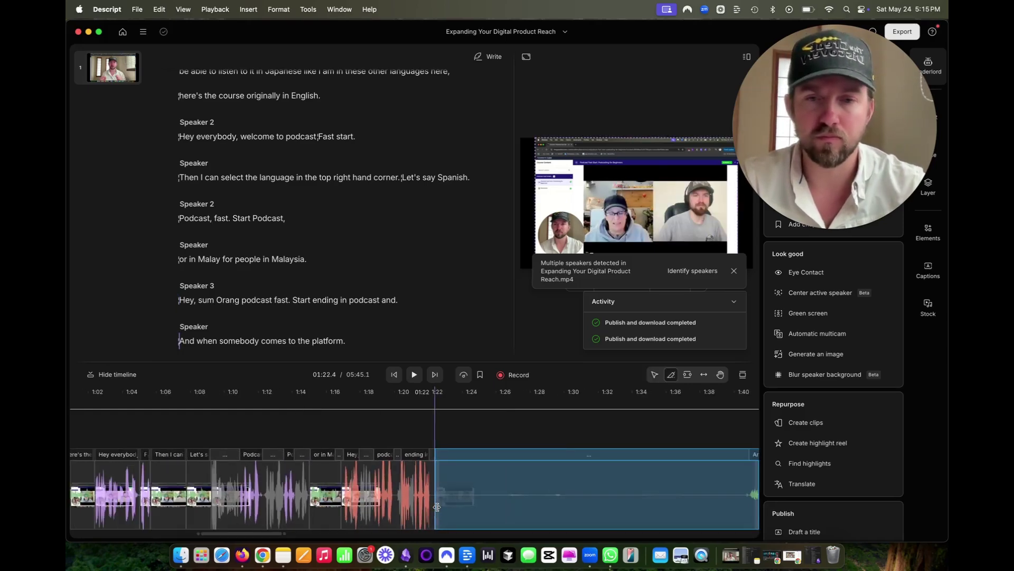
pyautogui.hscroll(10, 527, 502)
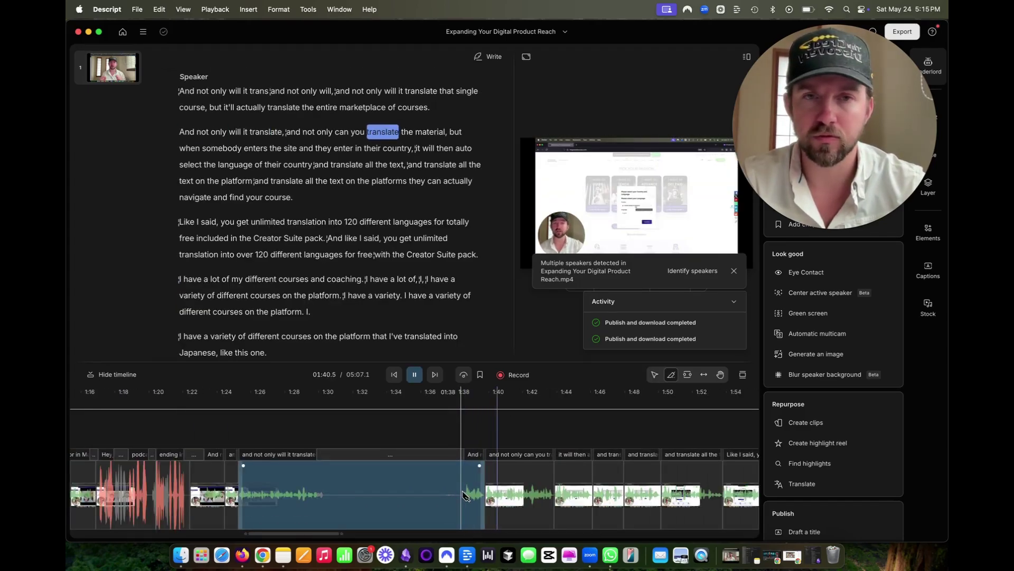
pyautogui.press('Delete')
# Delete the two earlier takes of "and translate all the text", keeping the one ending "on the platforms they can actually navigate".
pyautogui.click(291, 495)
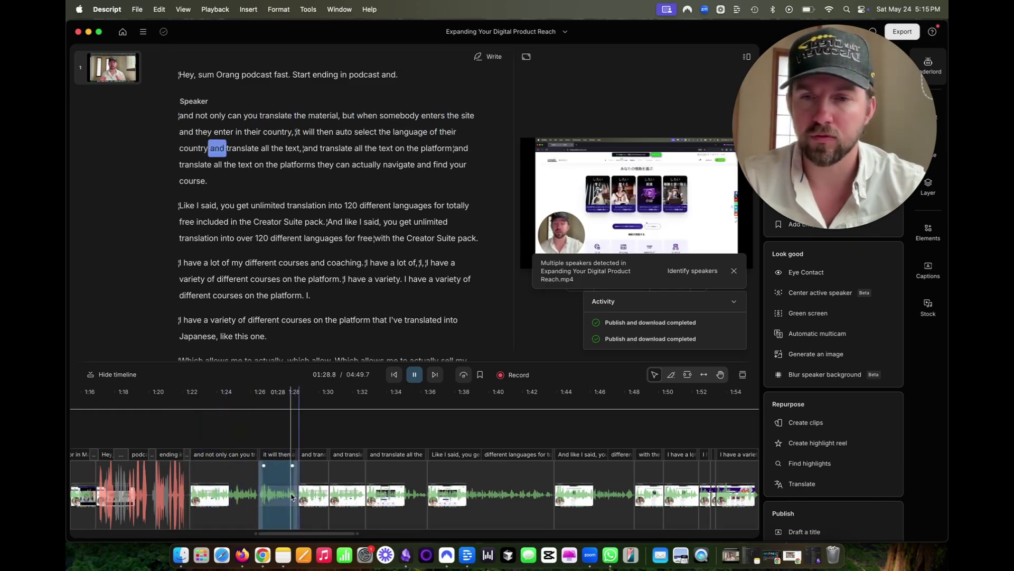
pyautogui.press('Delete')
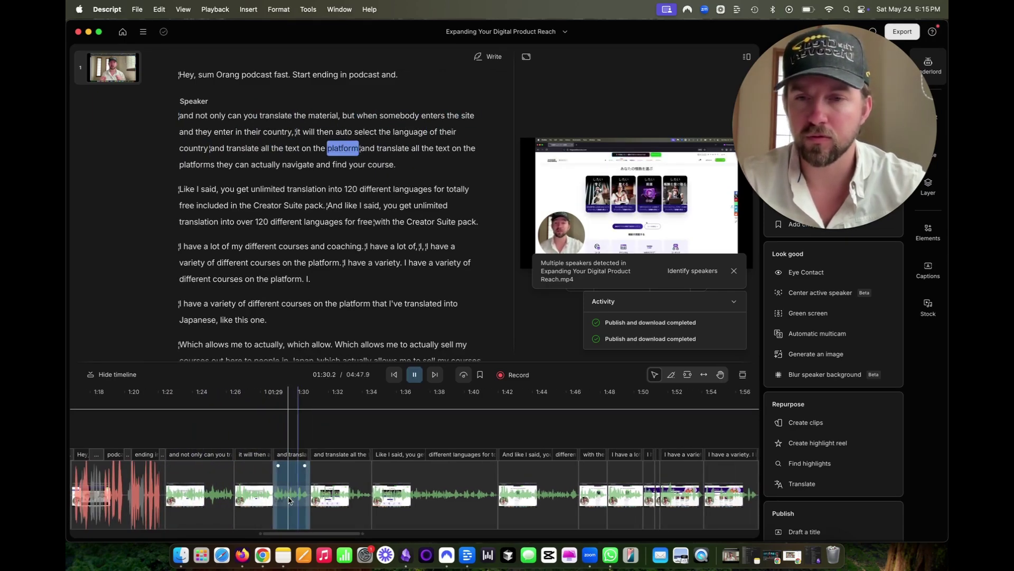
pyautogui.press('Delete')
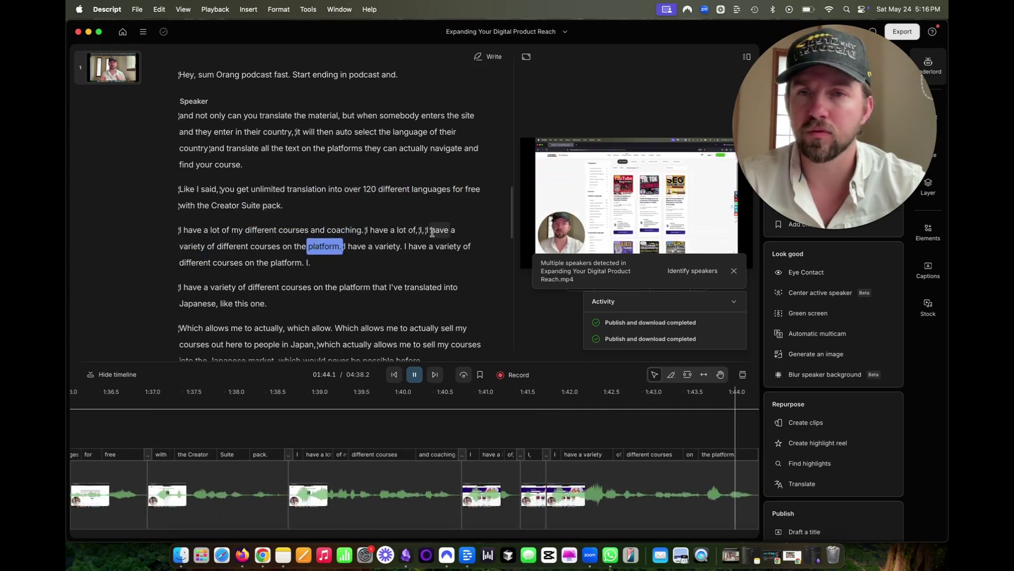
# Delete the repeated takes of "I have a variety of different courses on the platform", keeping the one ending "translated into Japanese, like this one.".
pyautogui.press('space')
pyautogui.press('BackSpace')
pyautogui.press('space')
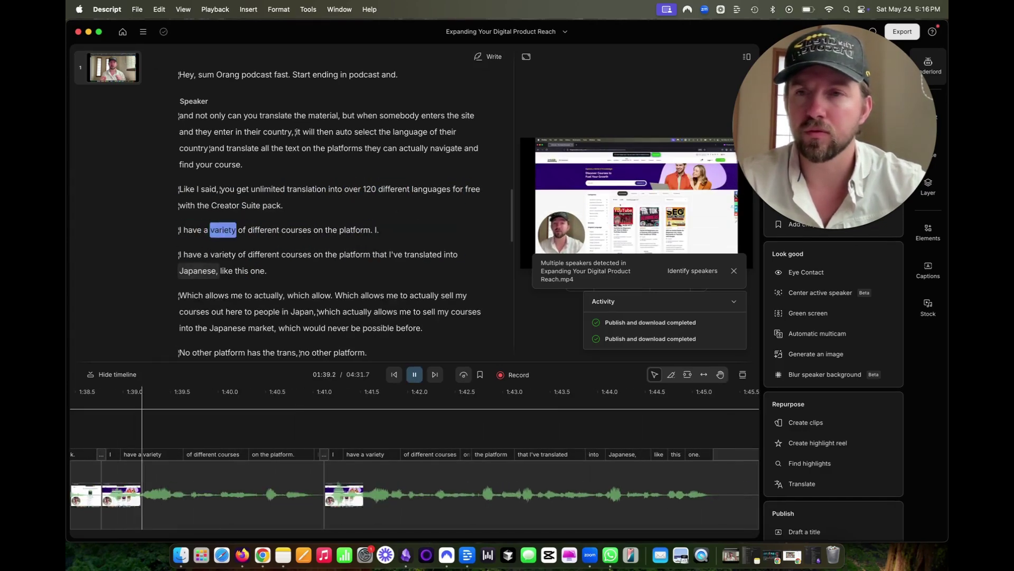
pyautogui.tripleClick(366, 233)
pyautogui.press('BackSpace')
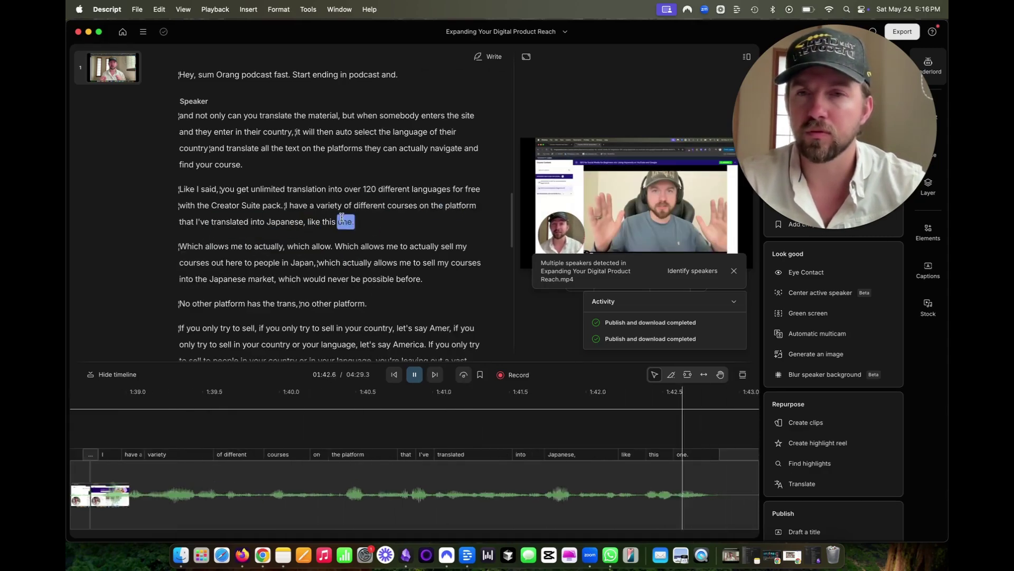
# Cut the silence between "like this one." and the start of the Japanese course sample.
pyautogui.click(163, 482)
pyautogui.click(154, 482)
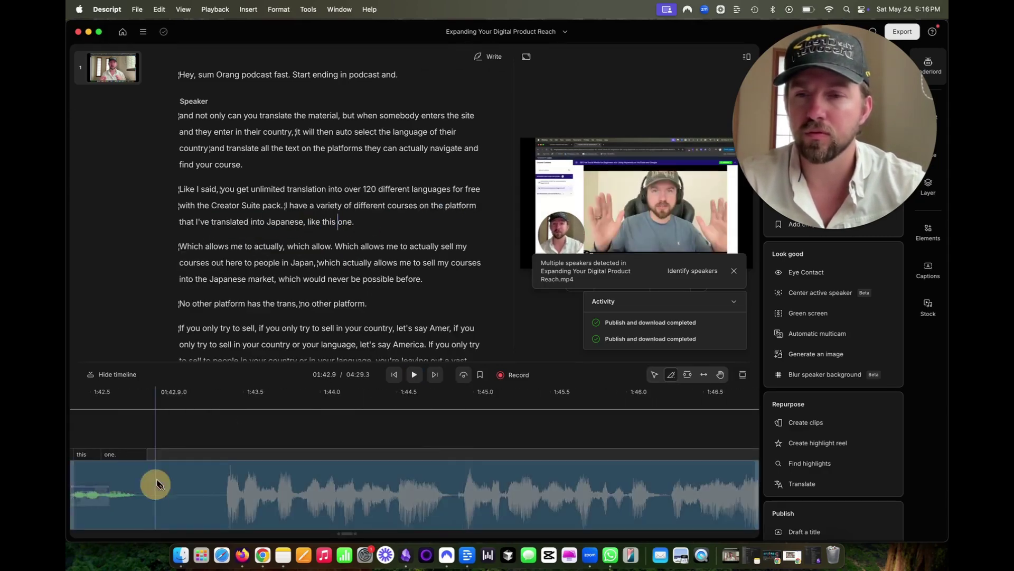
pyautogui.moveTo(160, 502); pyautogui.dragTo(208, 501)
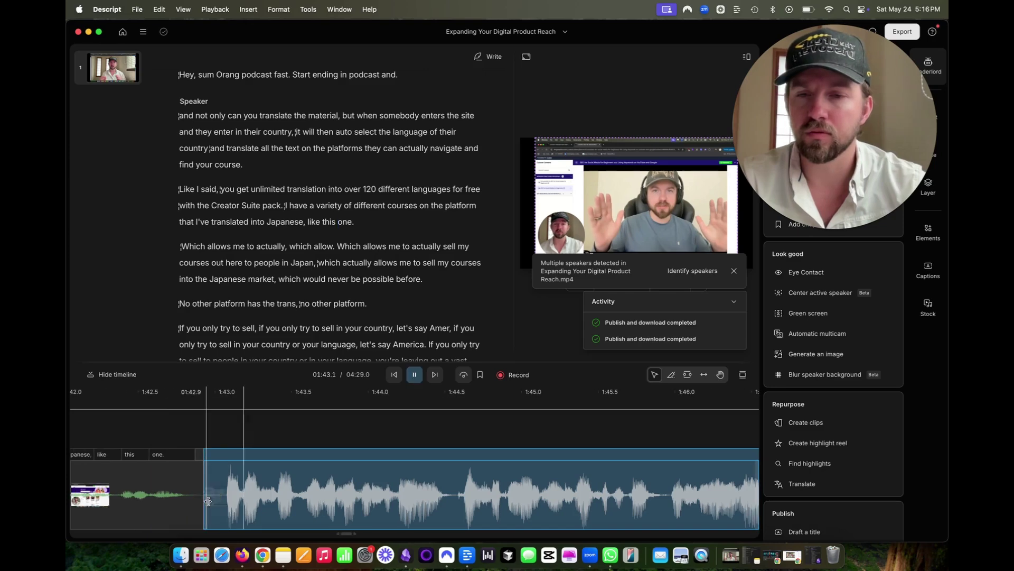
# Delete the false starts and the "people in Japan" take after the Japanese sample, keeping "which actually allows me to sell my courses into the Japanese market".
pyautogui.scroll(-5, 208, 502)
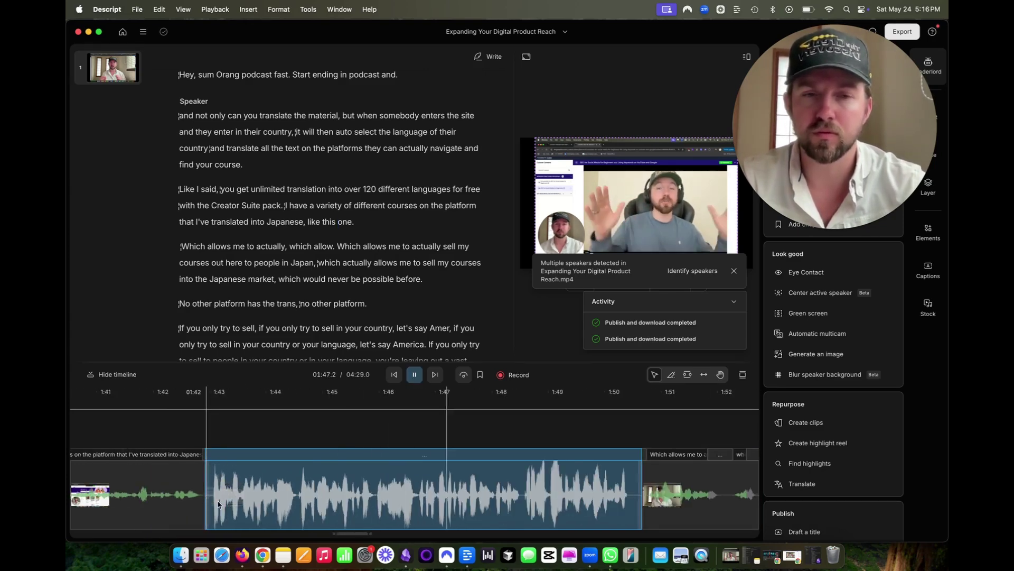
pyautogui.hscroll(4, 370, 497)
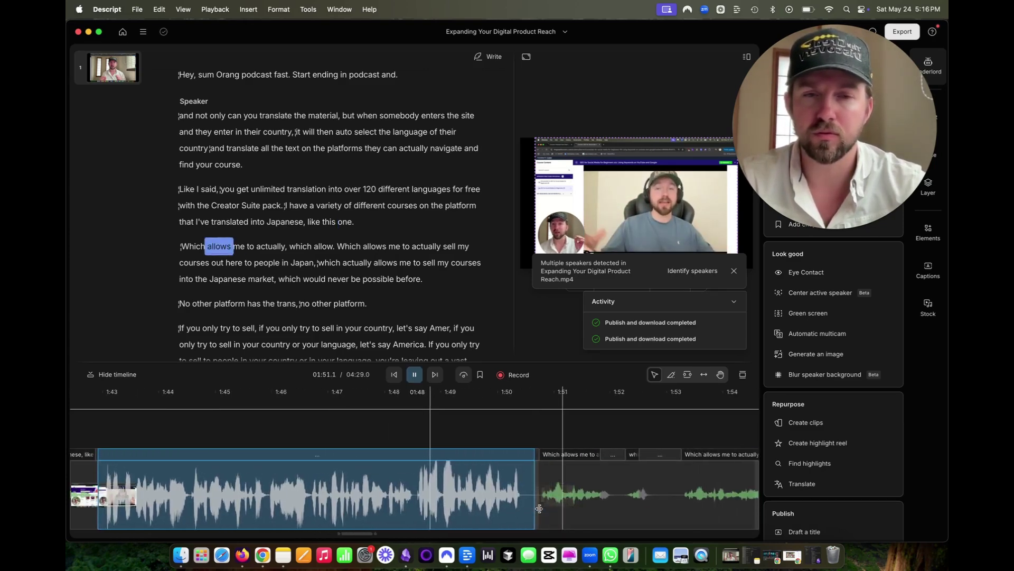
pyautogui.keyDown('shift'); pyautogui.click(539, 508); pyautogui.keyUp('shift')
pyautogui.press('space')
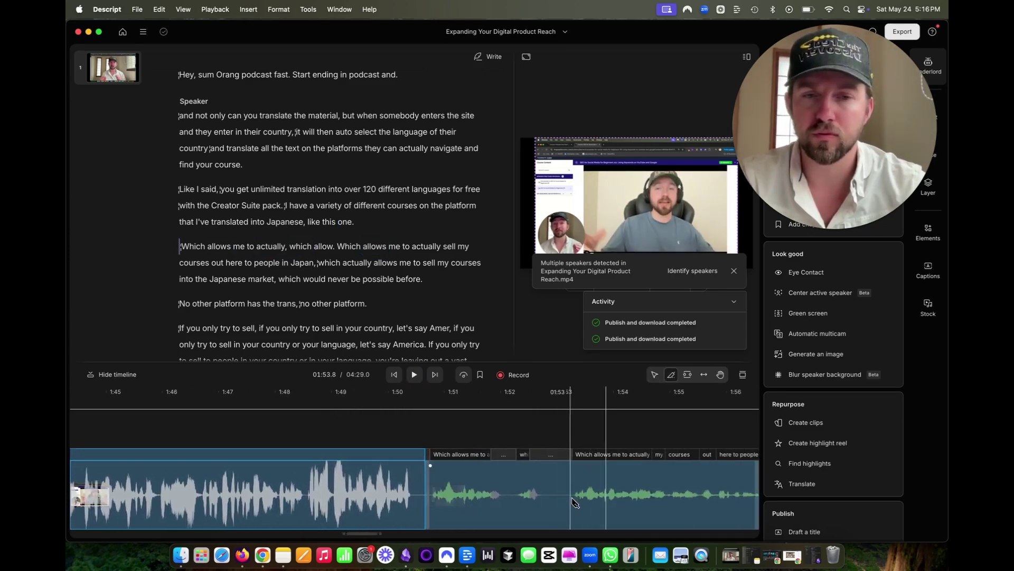
pyautogui.click(529, 509)
pyautogui.press('Delete')
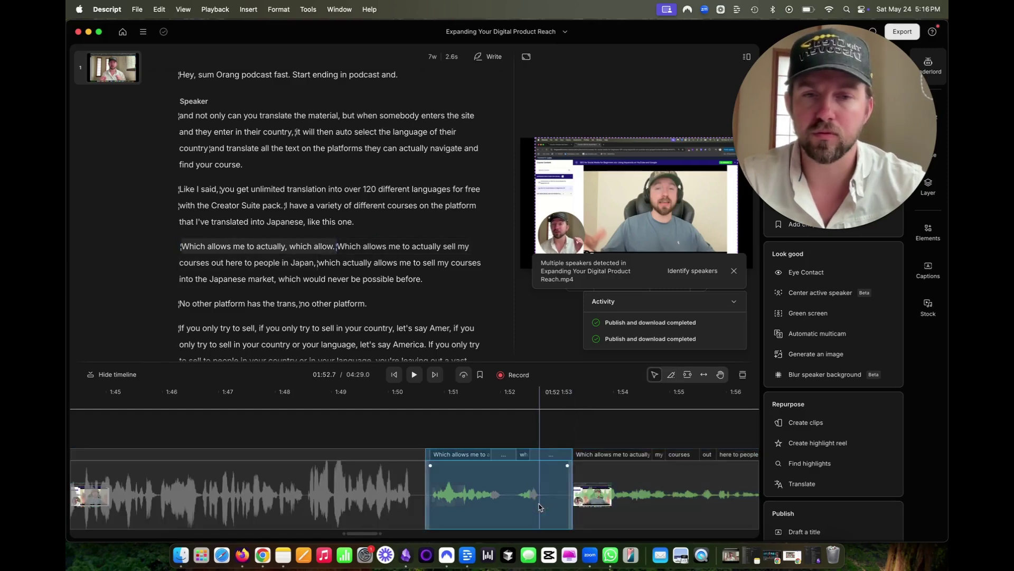
pyautogui.press('space')
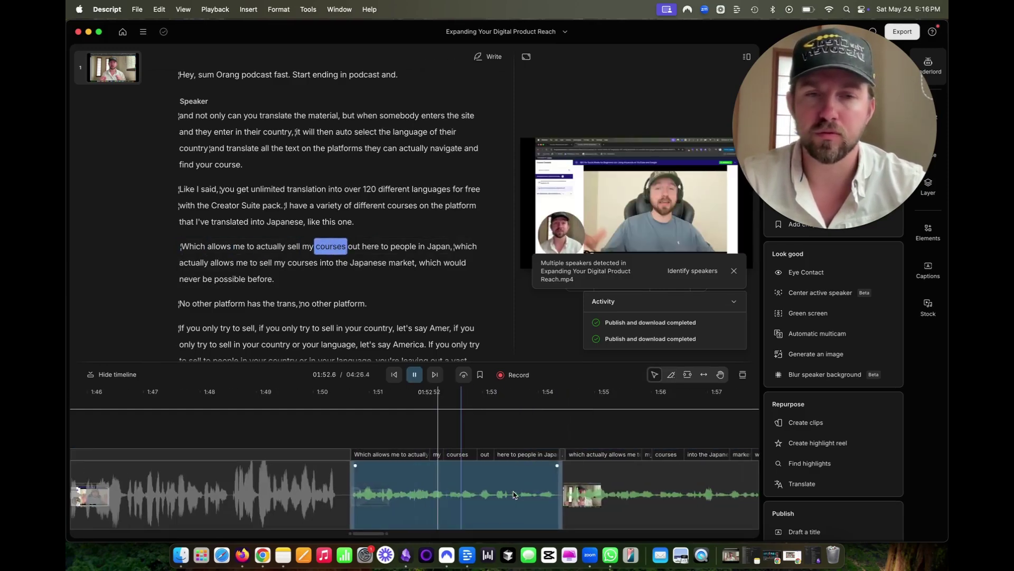
pyautogui.click(156, 497)
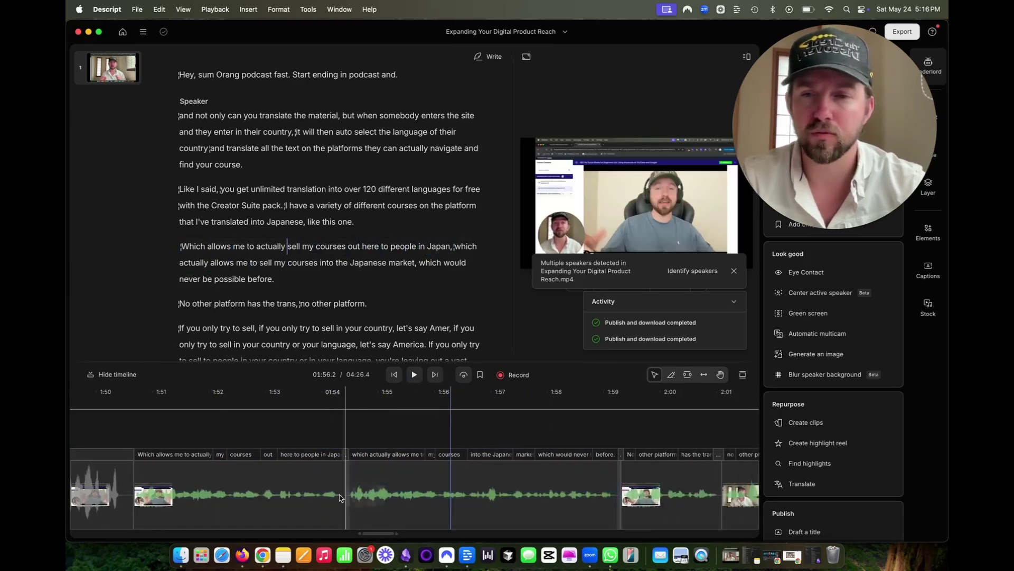
pyautogui.press('Delete')
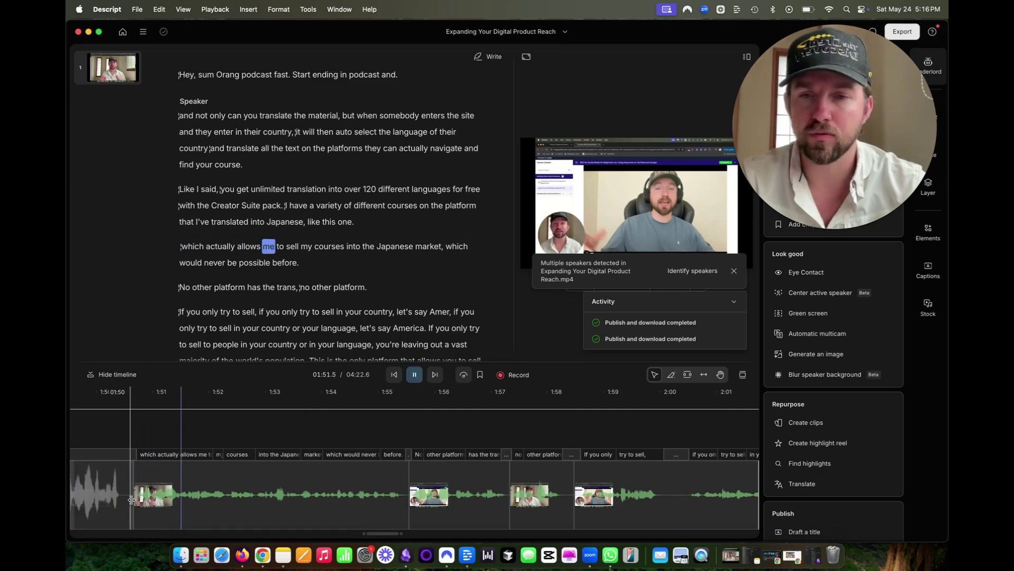
# Delete the false starts of "If you only try to sell" through "let's say Amer", before the take ending "let's say America.".
pyautogui.click(309, 508)
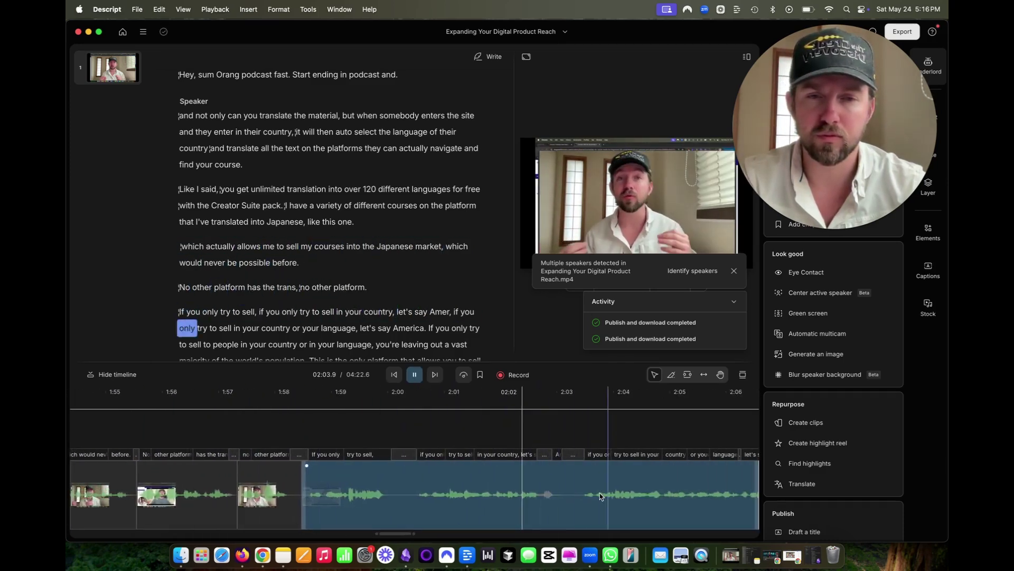
pyautogui.keyDown('shift'); pyautogui.click(581, 494); pyautogui.keyUp('shift')
pyautogui.press('Delete')
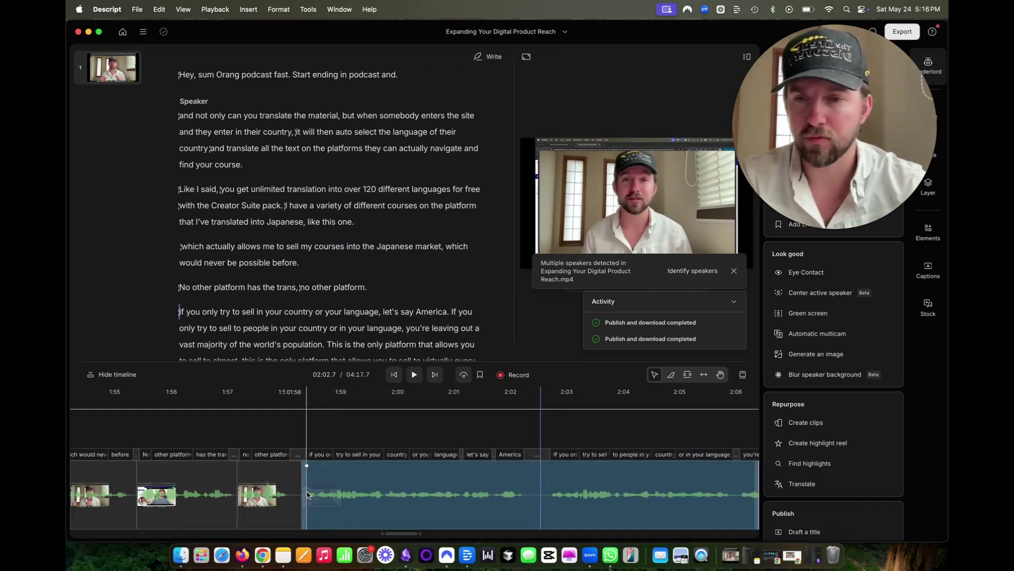
# Delete the "No other platform" false starts and the "let's say America" take, and adjust the gap before "If you only try to sell to people".
pyautogui.keyDown('shift'); pyautogui.click(238, 494); pyautogui.keyUp('shift')
pyautogui.press('Delete')
pyautogui.keyDown('shift'); pyautogui.click(137, 494); pyautogui.keyUp('shift')
pyautogui.press('Delete')
pyautogui.press('space')
pyautogui.click(139, 494)
pyautogui.keyDown('shift'); pyautogui.click(141, 486); pyautogui.keyUp('shift')
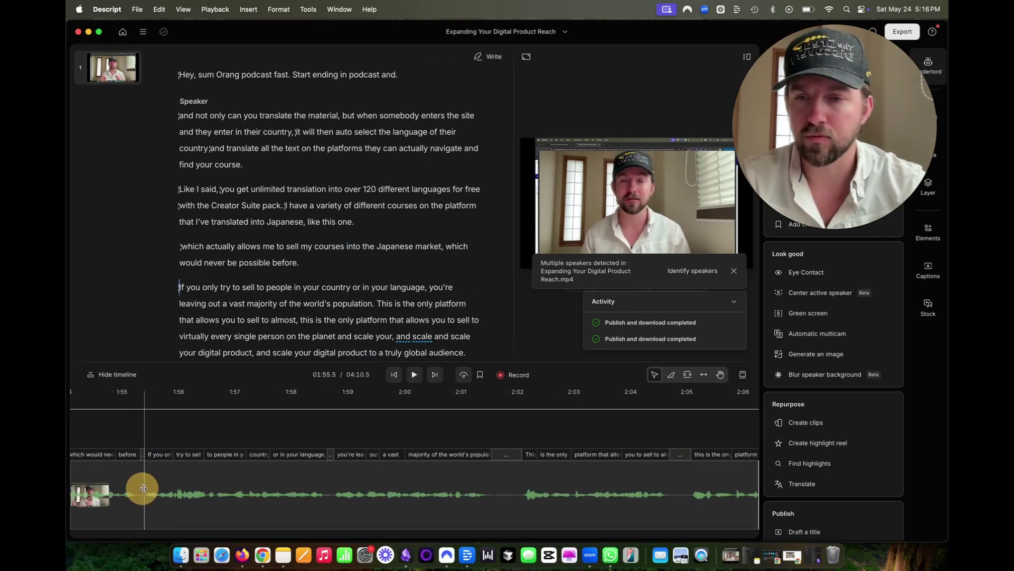
pyautogui.press('Delete')
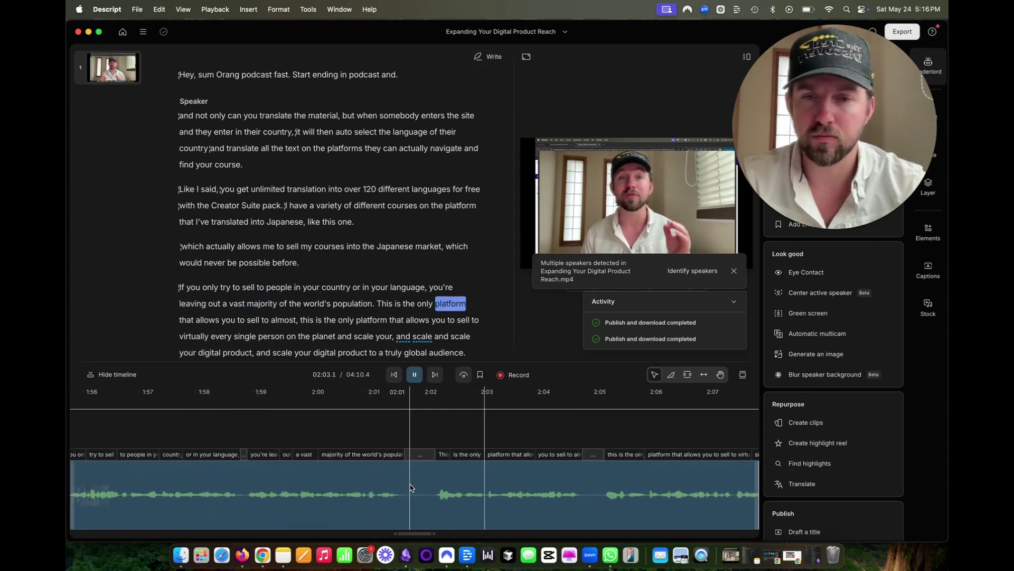
# Cut the pause and the false start "This is the only platform that allows you to sell to almost" after "the world's population.".
pyautogui.press('b')
pyautogui.click(520, 493)
pyautogui.click(326, 498)
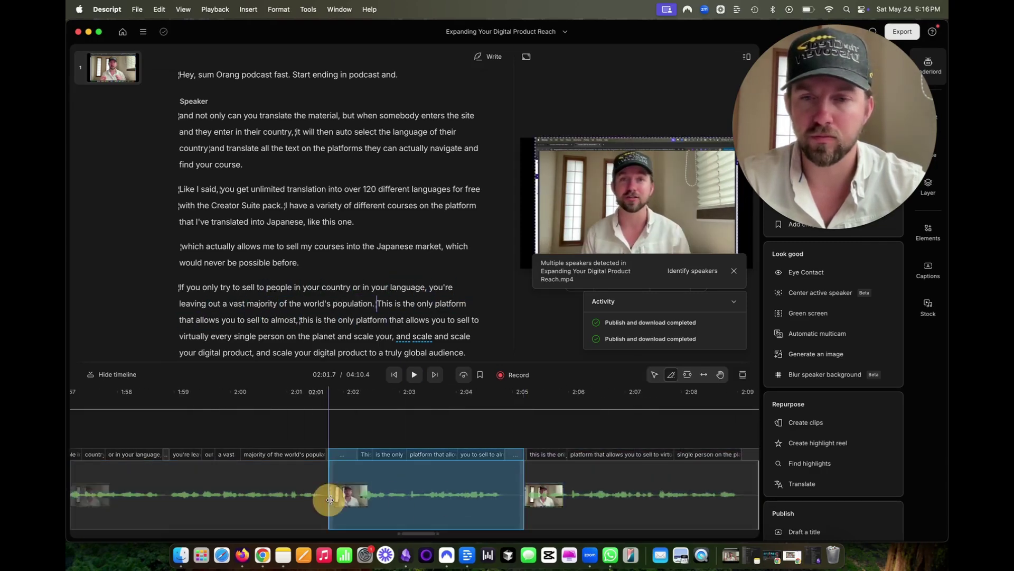
pyautogui.press('Delete')
# Delete the false starts of "and scale your" after "on the planet", keeping the take ending "to a truly global audience.".
pyautogui.press('space')
pyautogui.click(530, 524)
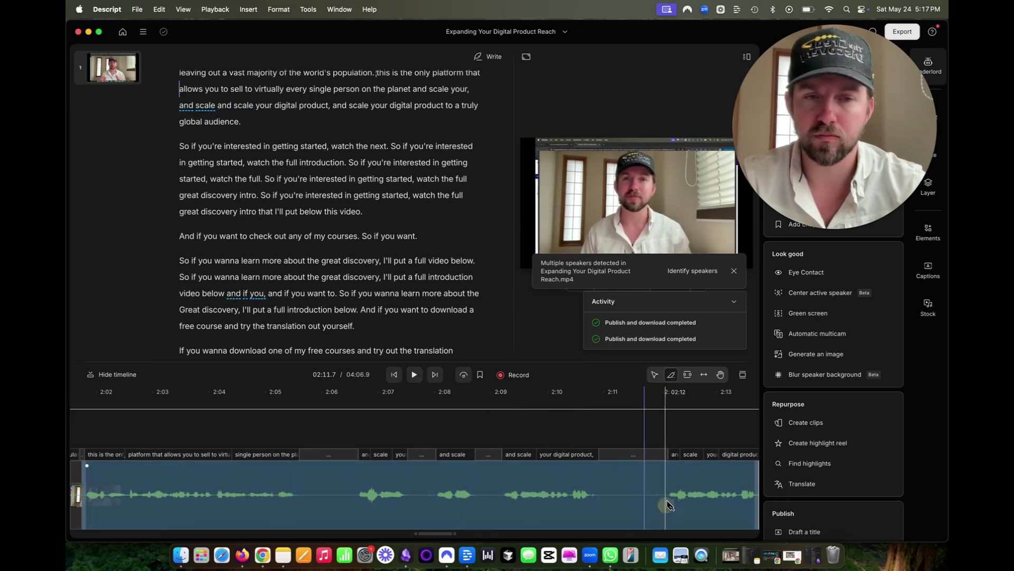
pyautogui.press('s')
pyautogui.click(313, 501)
pyautogui.press('Delete')
# Cut the silence and abandoned takes after "global audience.", resuming at "So if you wanna learn more about the Great discovery, I'll put a full introduction below.".
pyautogui.press('space')
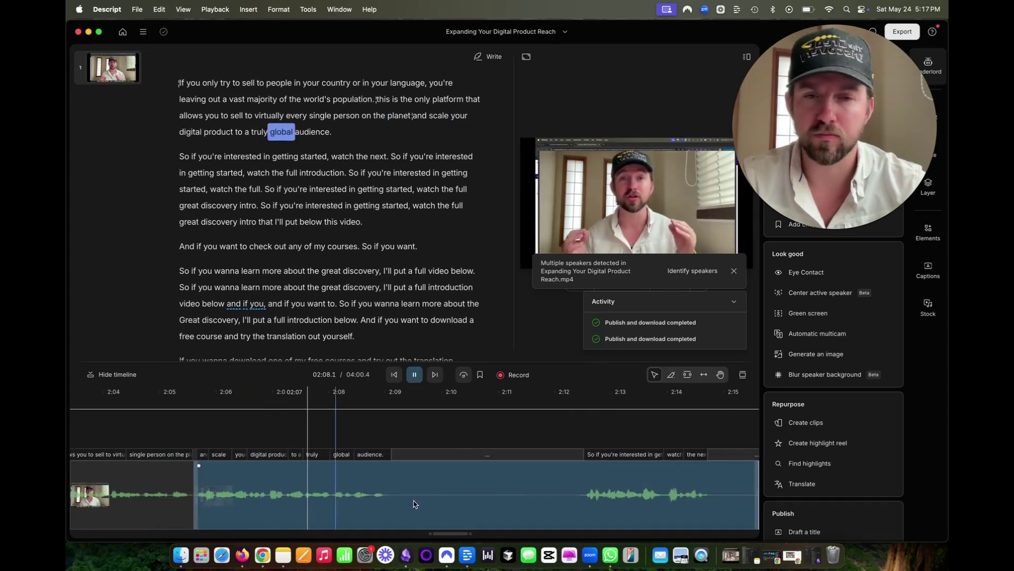
pyautogui.click(394, 497)
pyautogui.press('b')
pyautogui.click(392, 494)
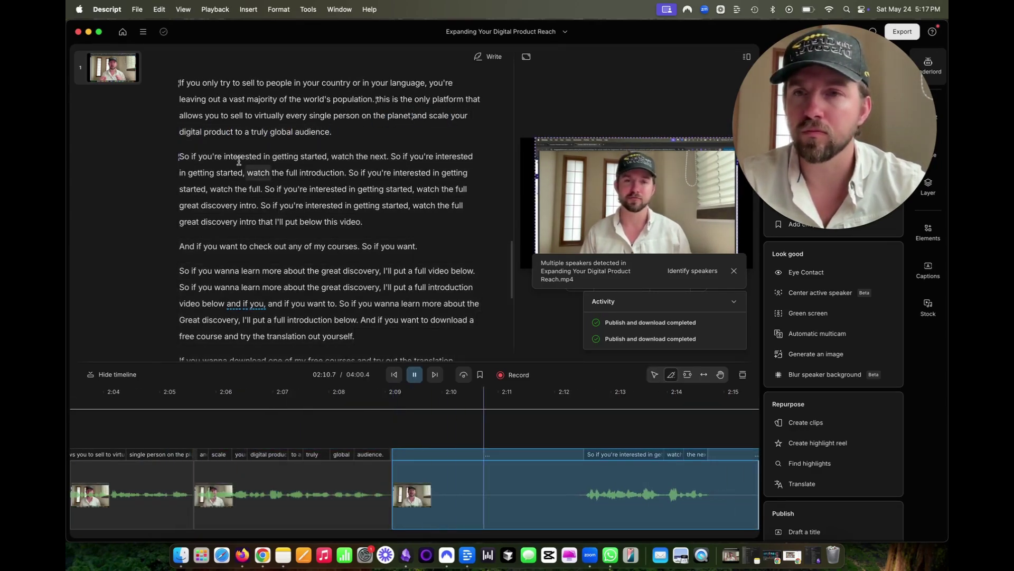
pyautogui.moveTo(184, 156); pyautogui.dragTo(335, 204)
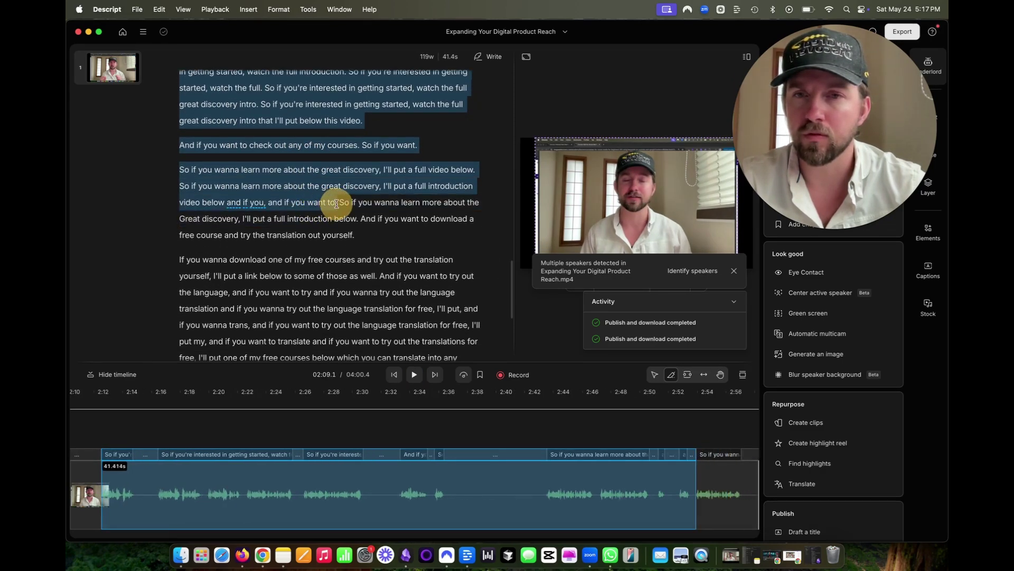
pyautogui.press('BackSpace')
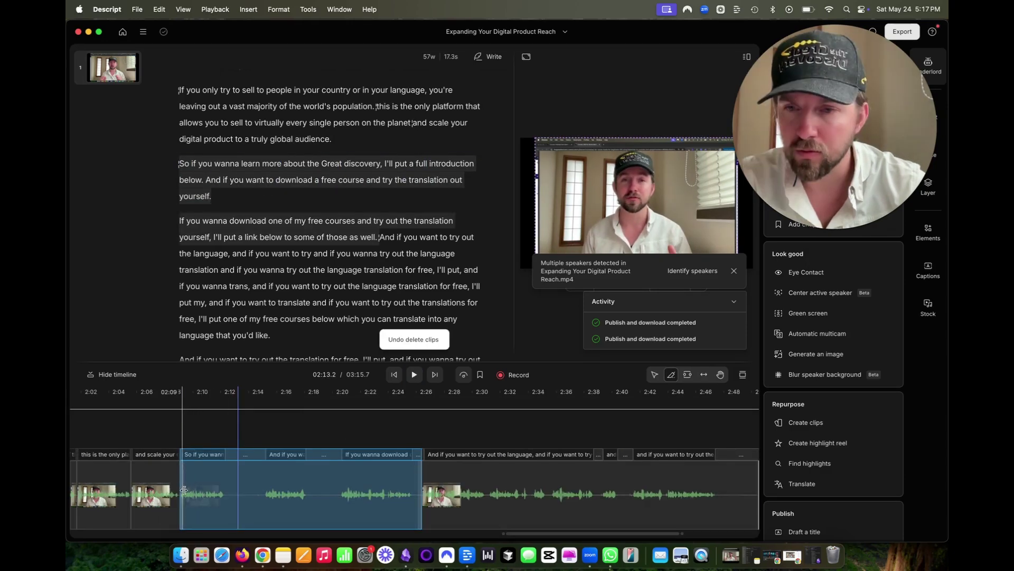
# Delete the free-course and language-translation takes after "I'll put a full introduction below.", resuming at "and if you wanna try out some of the trans".
pyautogui.press('space')
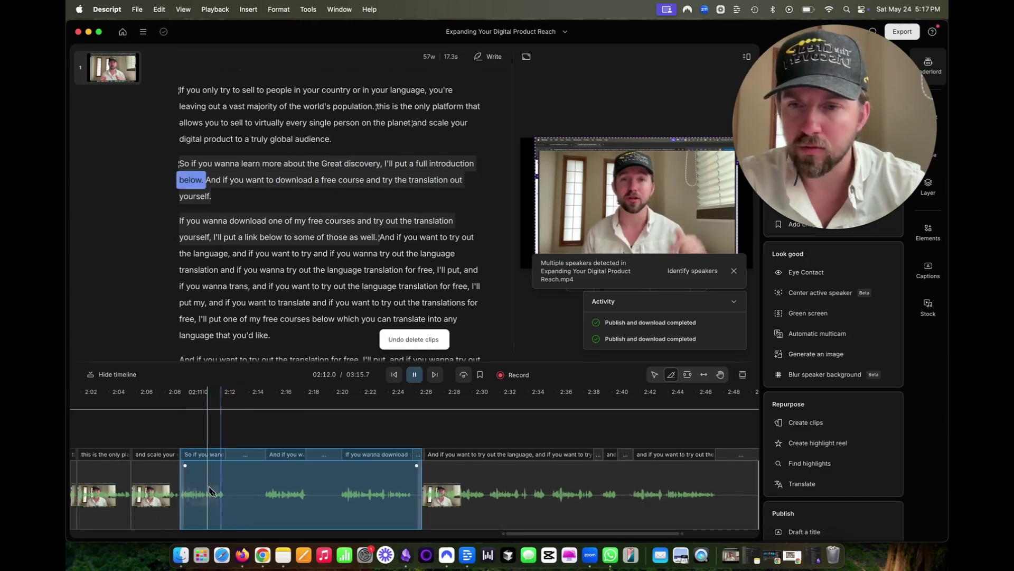
pyautogui.press('BackSpace')
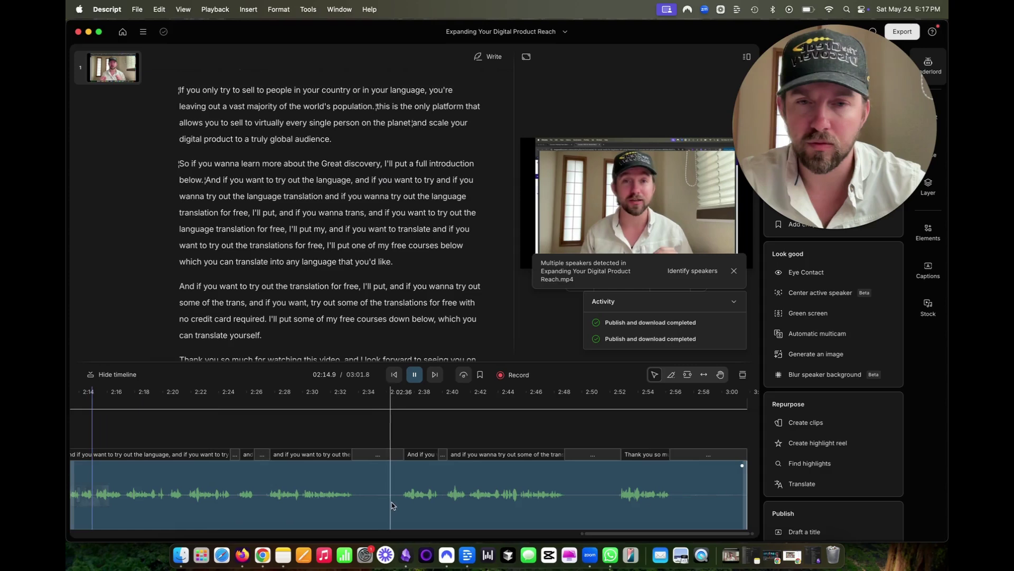
pyautogui.press('space')
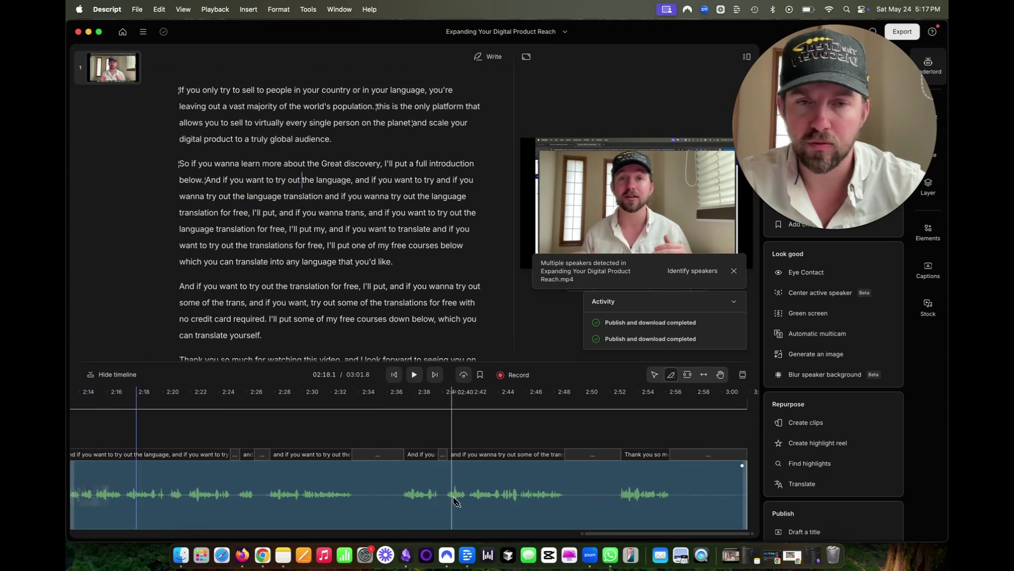
pyautogui.click(446, 500)
pyautogui.press('a')
pyautogui.click(354, 502)
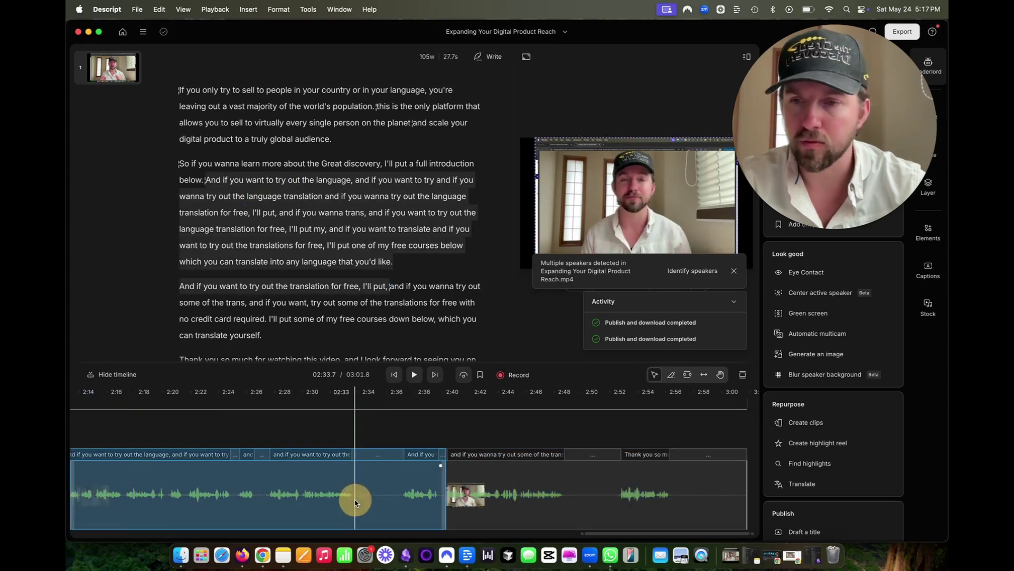
pyautogui.hscroll(-2, 355, 502)
pyautogui.press('BackSpace')
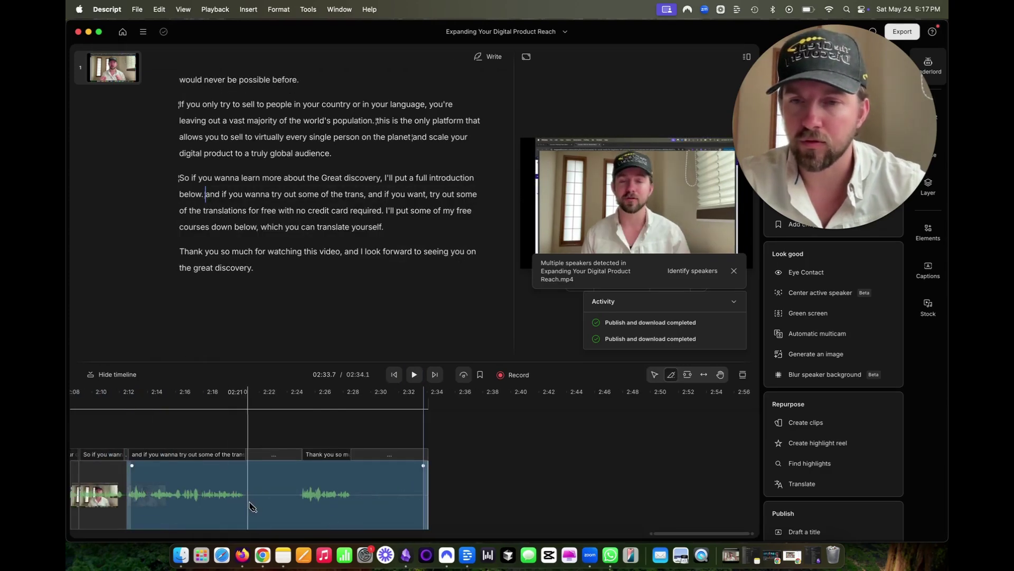
# Cut the silence before "Thank you so much for watching this video" and the trailing silence after "the great discovery.".
pyautogui.click(249, 506)
pyautogui.click(280, 499)
pyautogui.press('BackSpace')
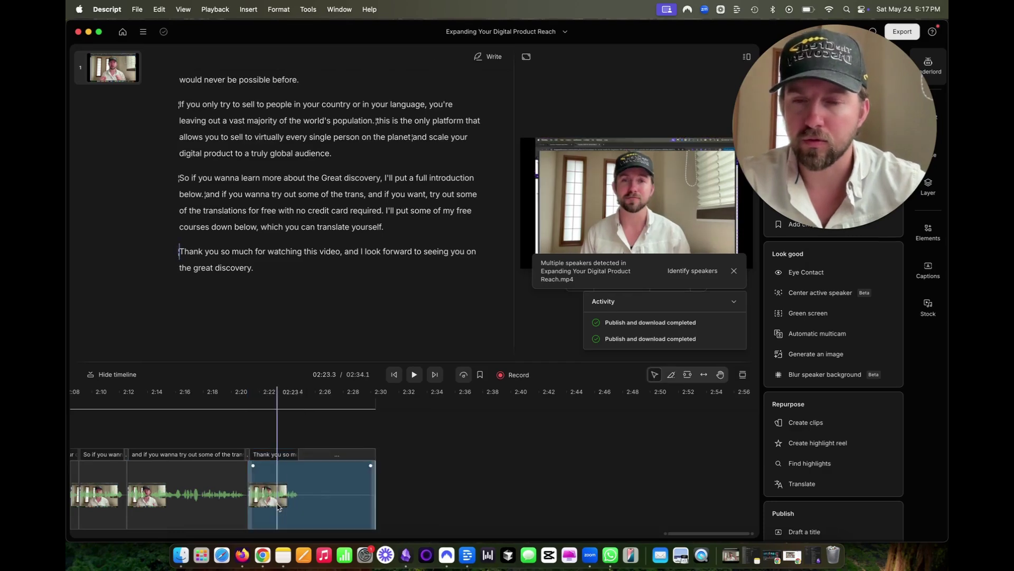
pyautogui.click(305, 502)
pyautogui.press('BackSpace')
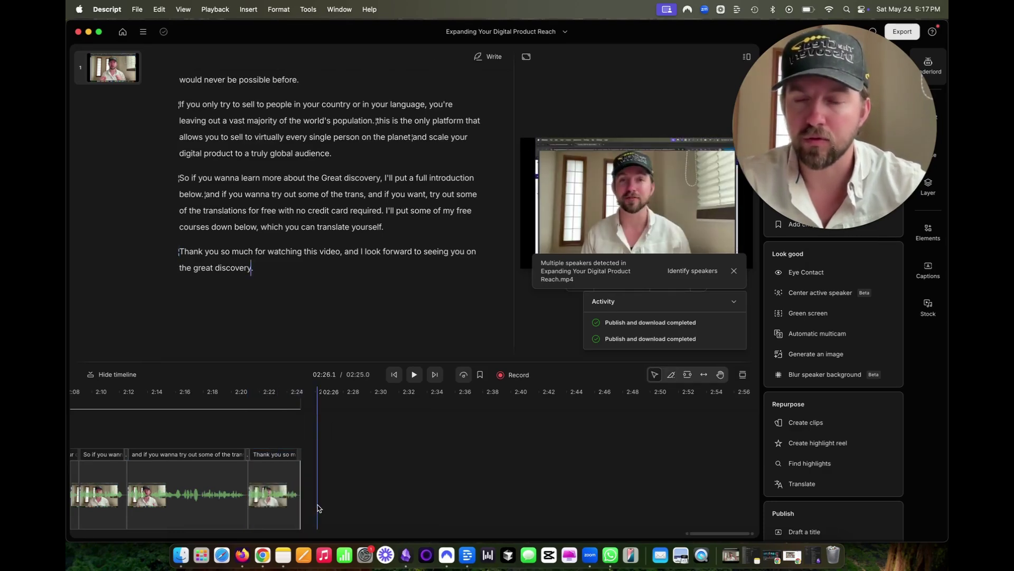
# Play the edited video from the beginning to review the cuts, dismissing the speaker-identification notice and collapsing the activity list.
pyautogui.hscroll(-3, 317, 502)
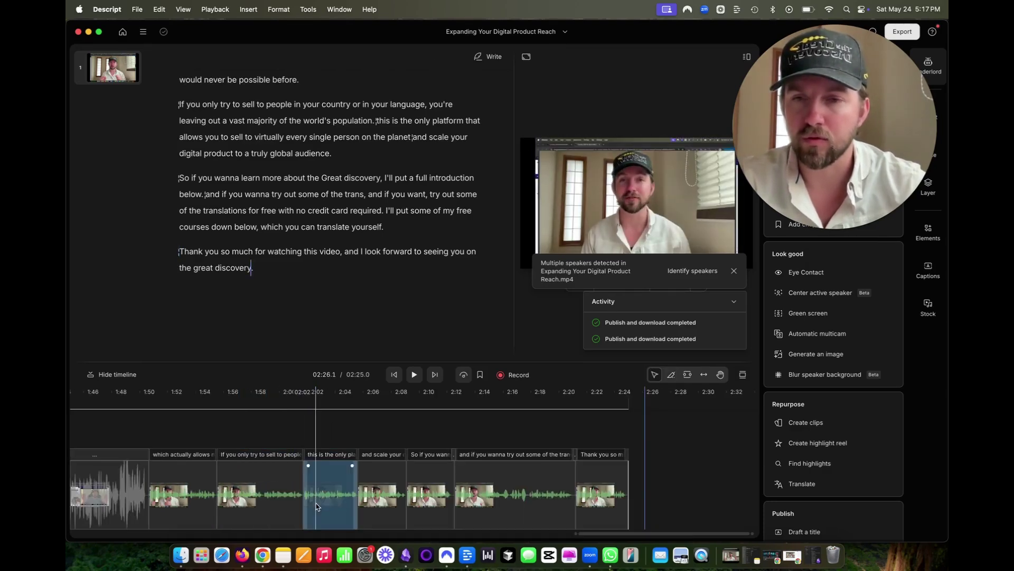
pyautogui.click(396, 376)
pyautogui.click(414, 376)
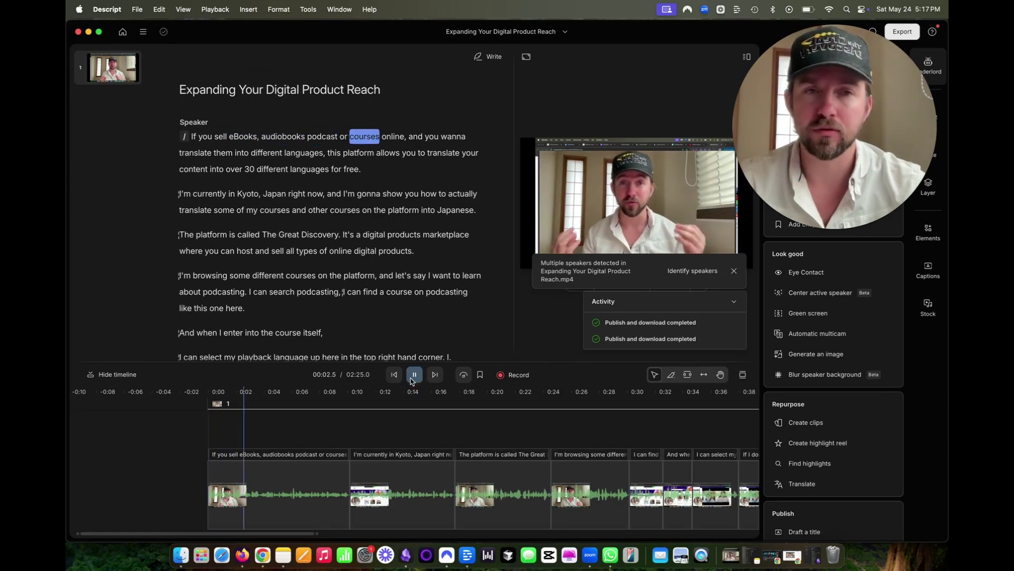
pyautogui.click(733, 270)
pyautogui.click(734, 305)
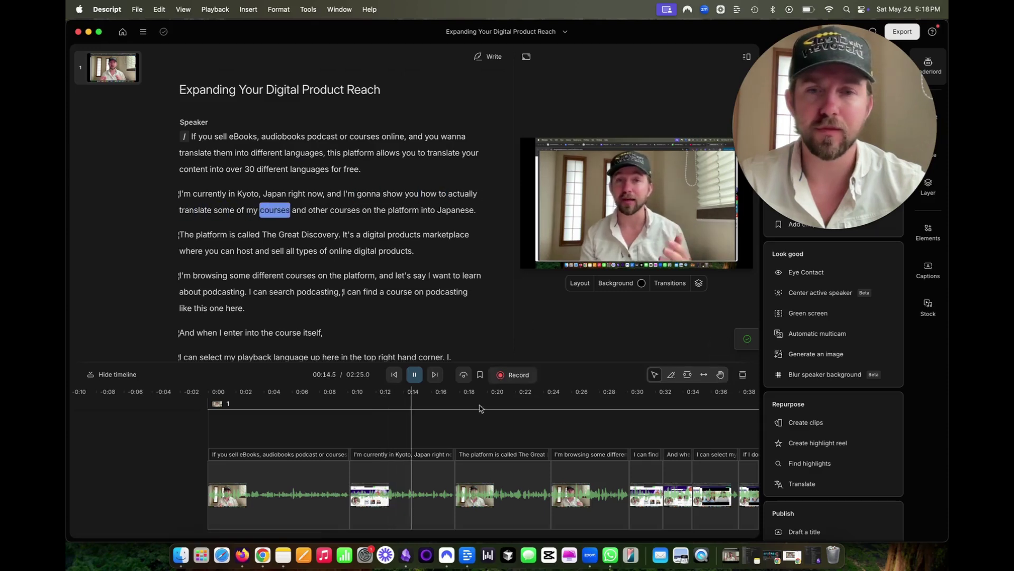
pyautogui.click(428, 479)
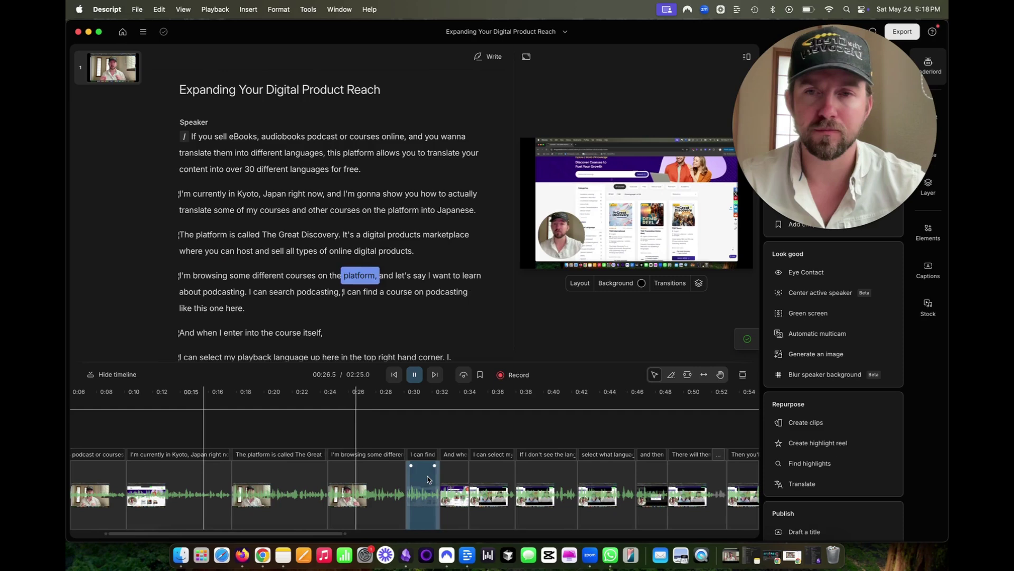
pyautogui.scroll(-2, 398, 227)
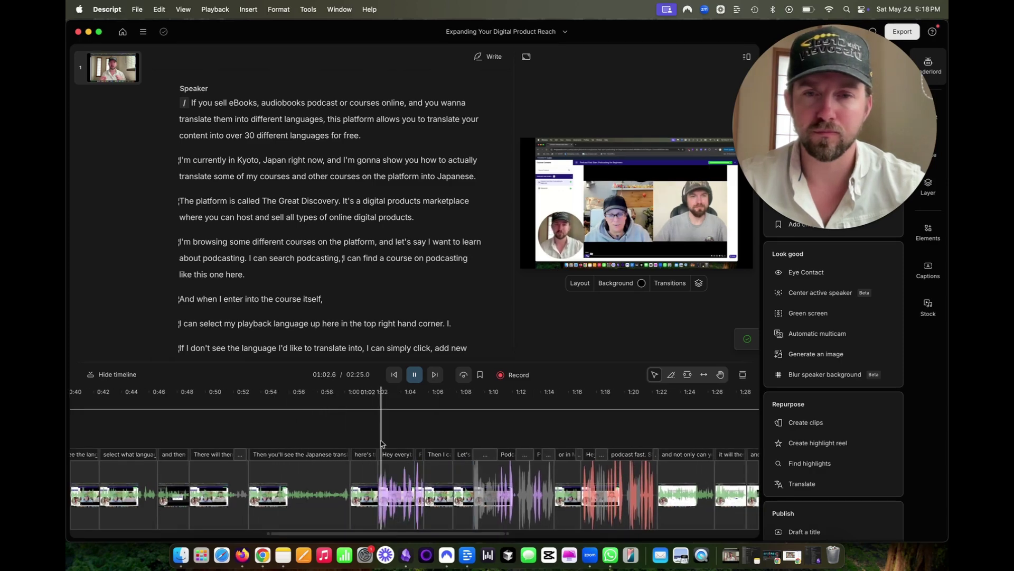
# Add a volume keyframe to the "Hey everybody, welcome to podcast" clip and lower the clip's volume.
pyautogui.click(389, 481)
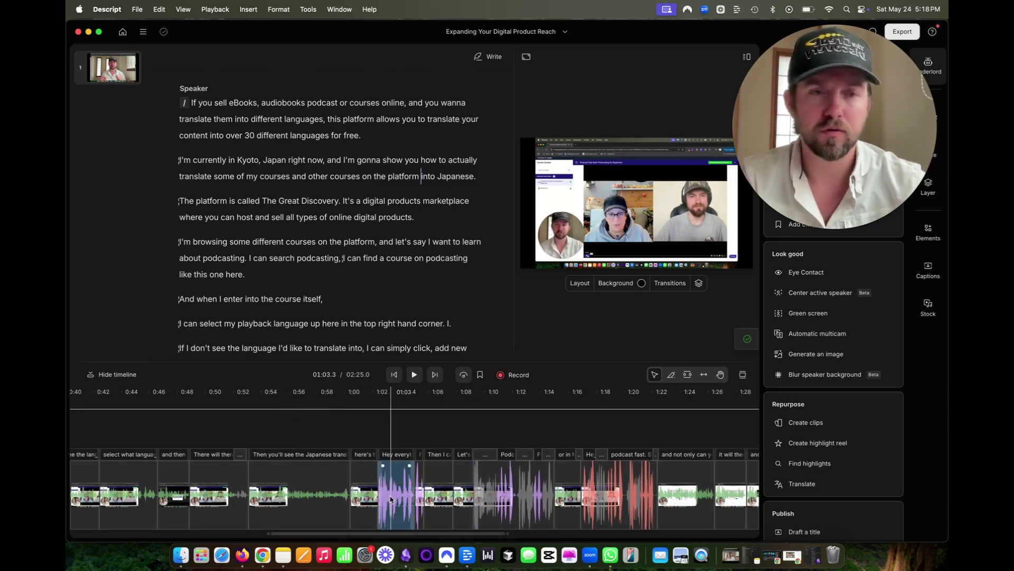
pyautogui.scroll(5, 390, 499)
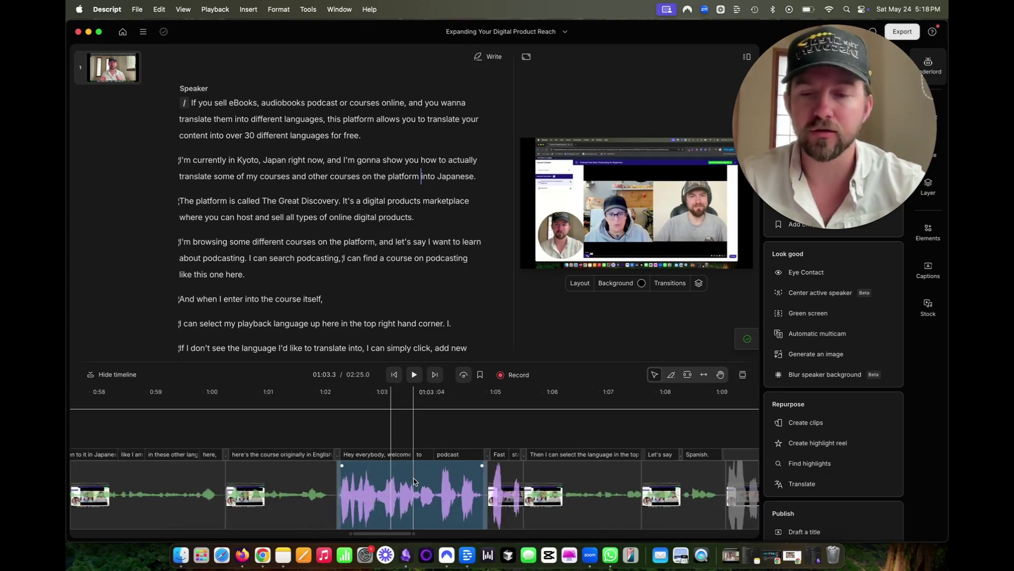
pyautogui.rightClick(414, 481)
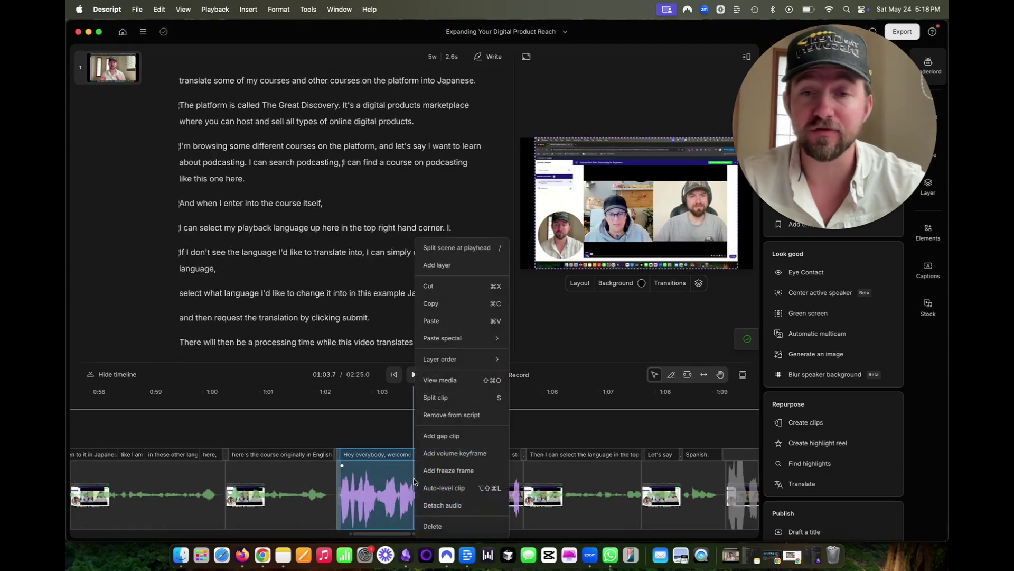
pyautogui.click(455, 452)
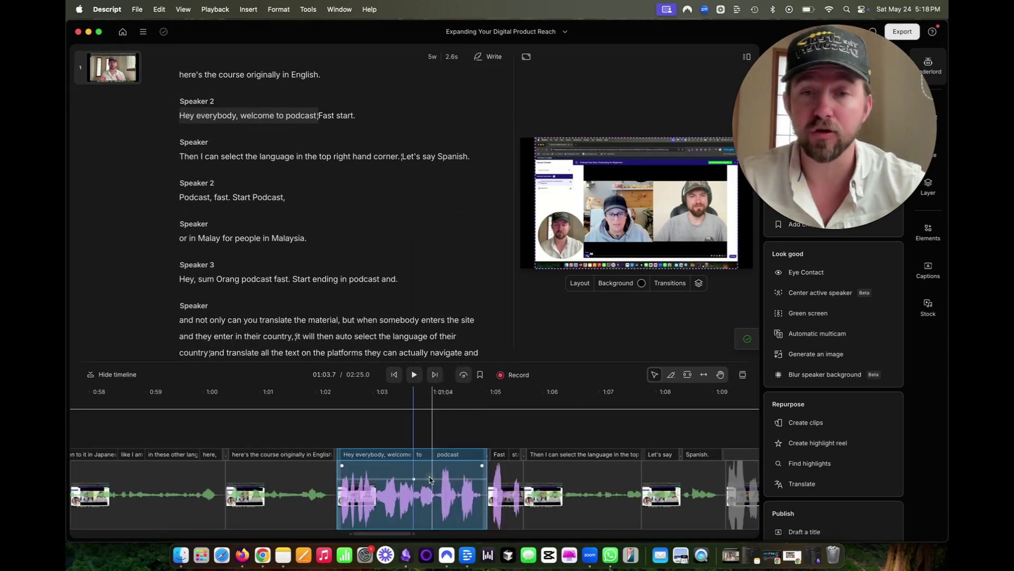
pyautogui.moveTo(414, 479); pyautogui.dragTo(415, 501)
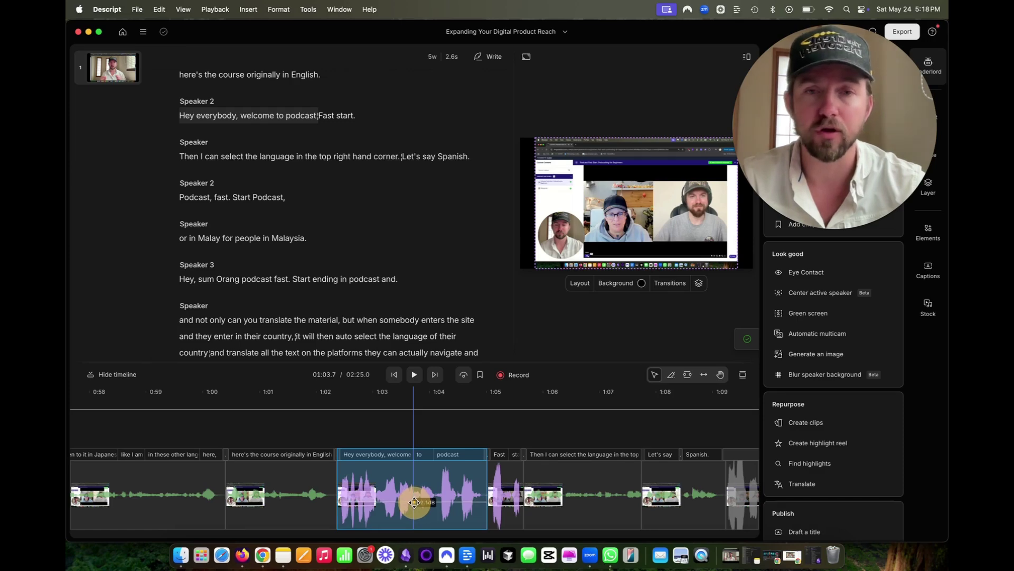
# Lower the volume of the "Fast start." clip with a volume keyframe and play it back to check.
pyautogui.rightClick(505, 506)
pyautogui.click(551, 471)
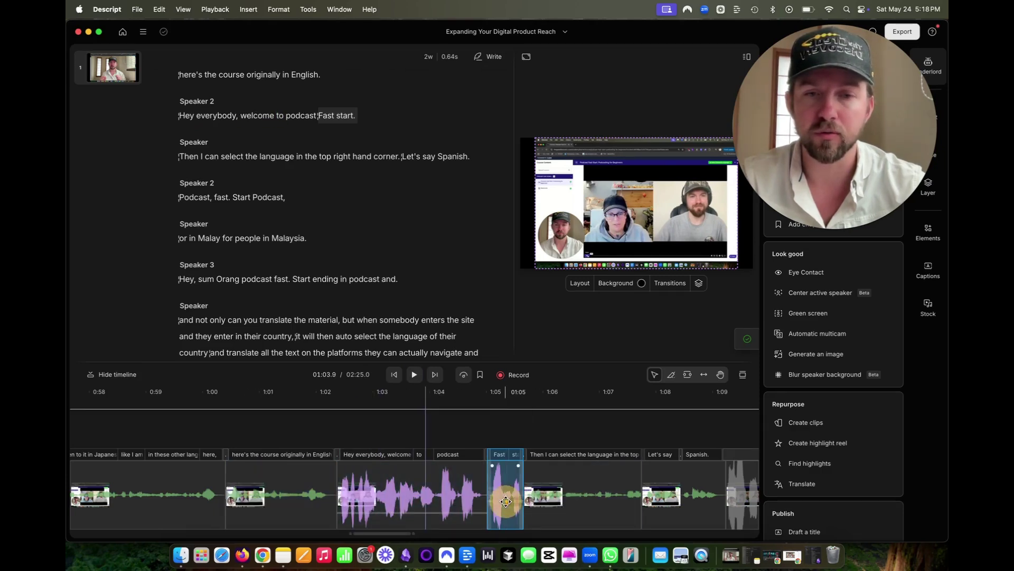
pyautogui.press('space')
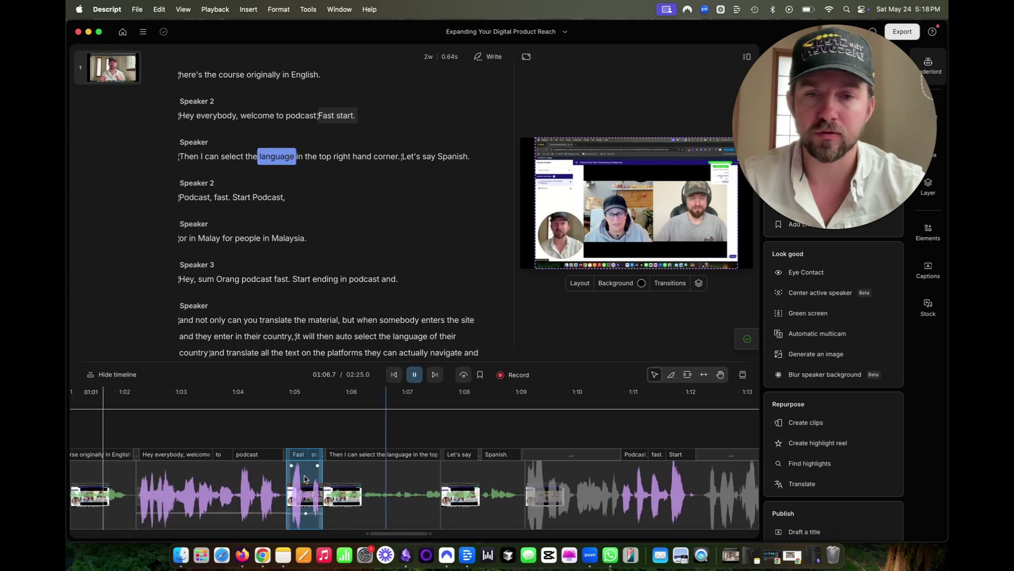
# Lower the volume of the Spanish sample clip after "Let's say Spanish." with a volume keyframe, reducing it further after a playback check.
pyautogui.click(392, 488)
pyautogui.press('space')
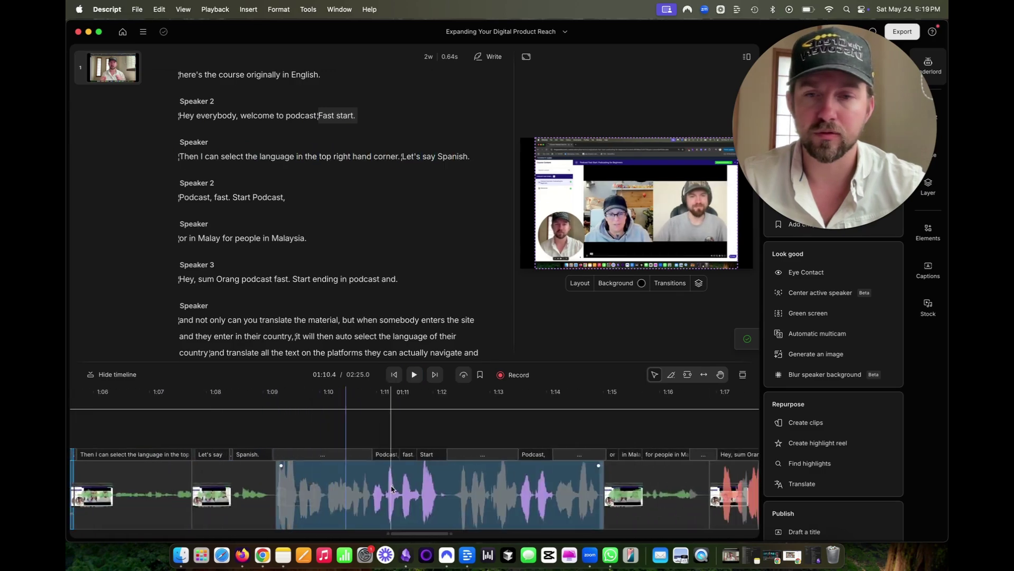
pyautogui.rightClick(330, 478)
pyautogui.click(365, 485)
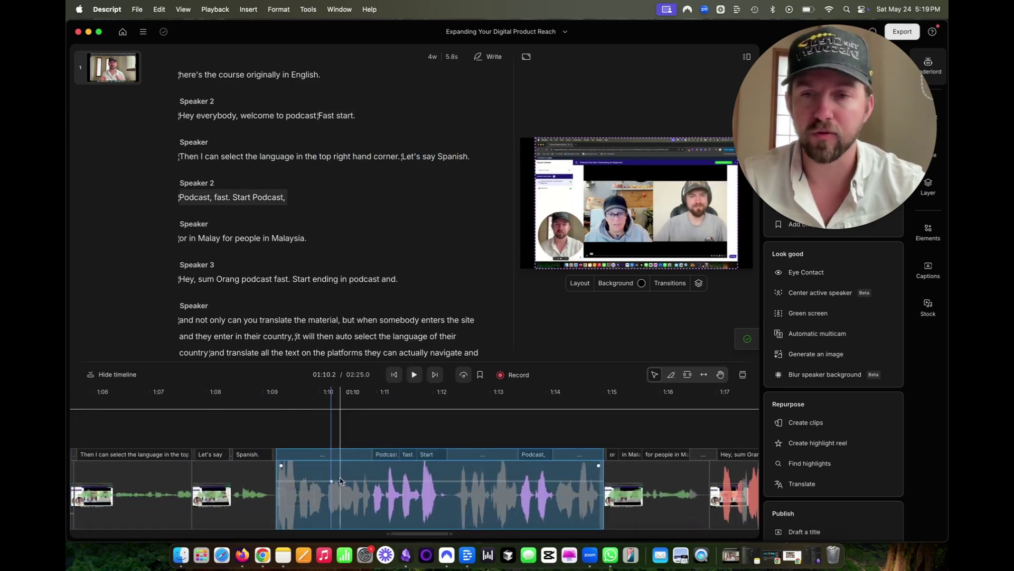
pyautogui.moveTo(331, 482); pyautogui.dragTo(330, 512)
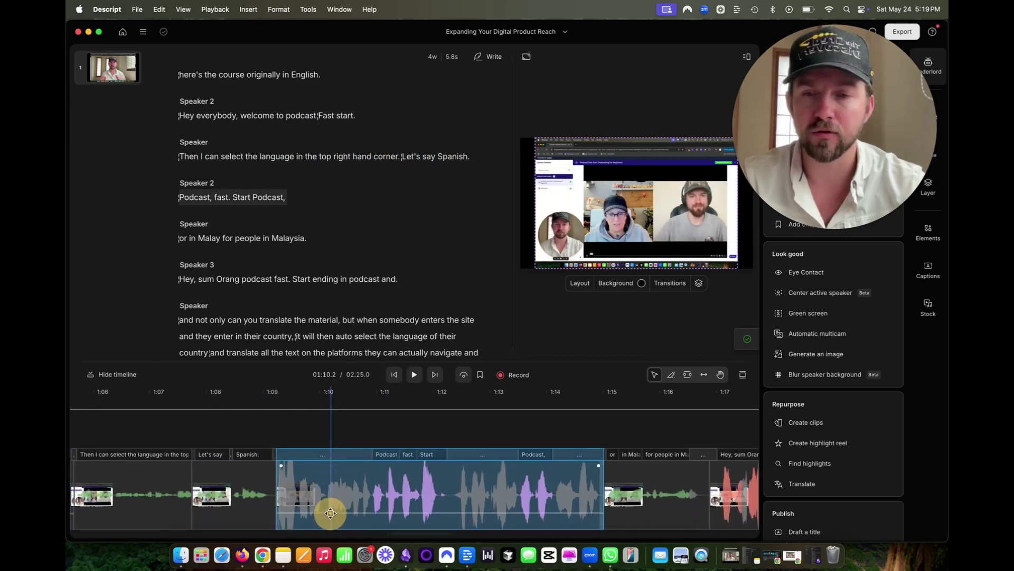
pyautogui.click(220, 480)
pyautogui.press('space')
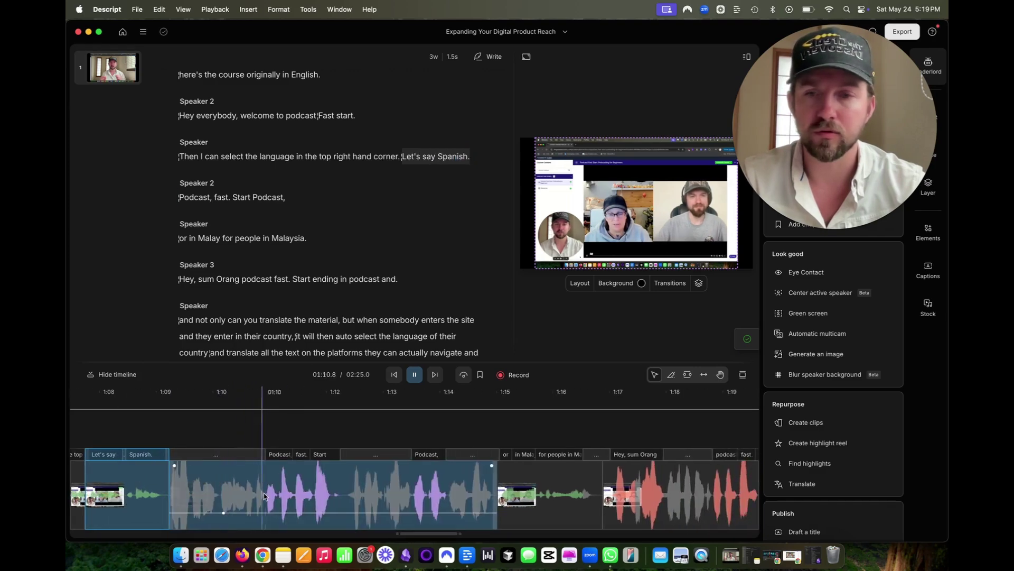
pyautogui.click(224, 516)
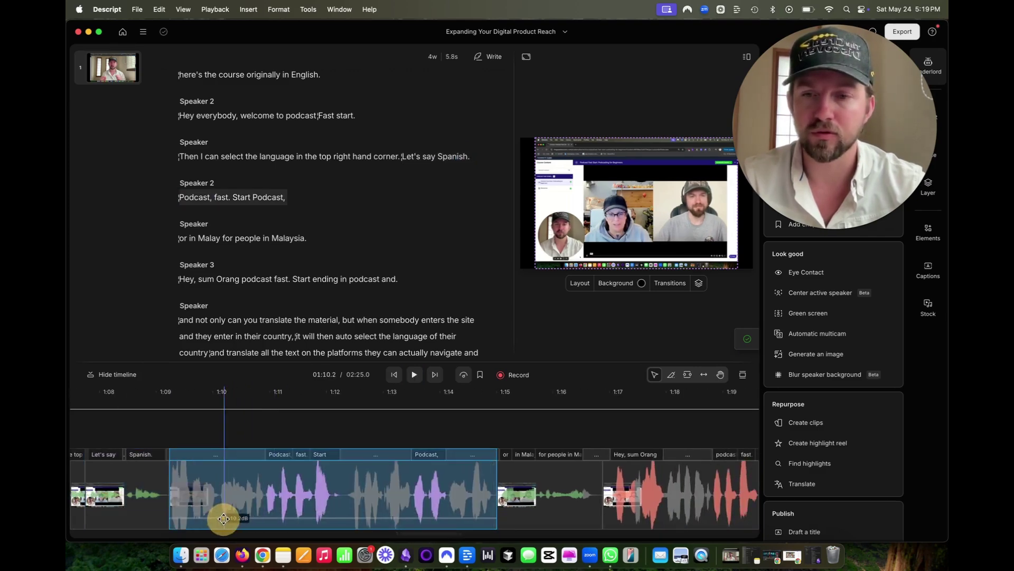
# Lower the volume of the Malay sample clip "Hey, sum Orang podcast fast" with a volume keyframe and play it back to check.
pyautogui.press('space')
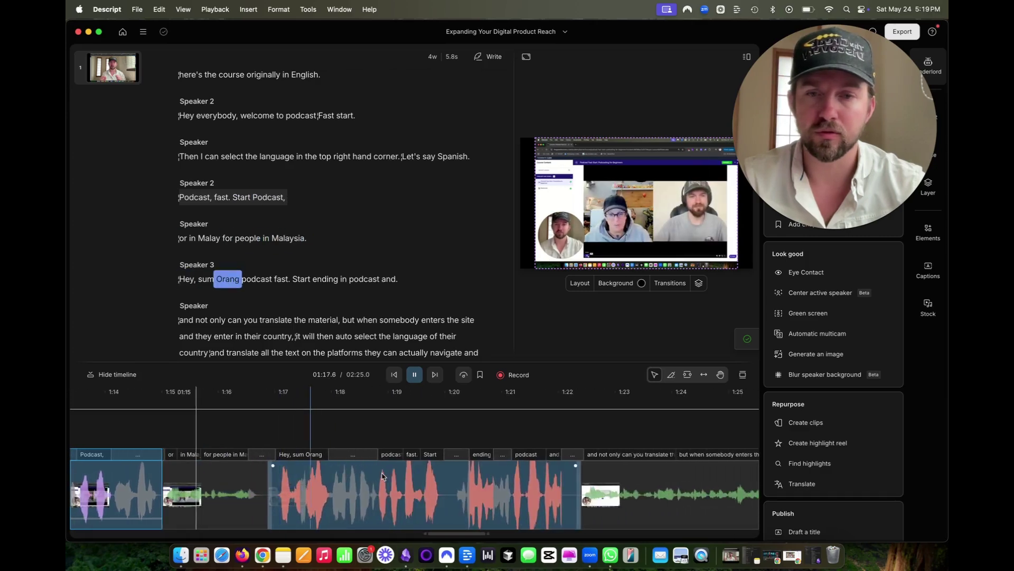
pyautogui.rightClick(376, 489)
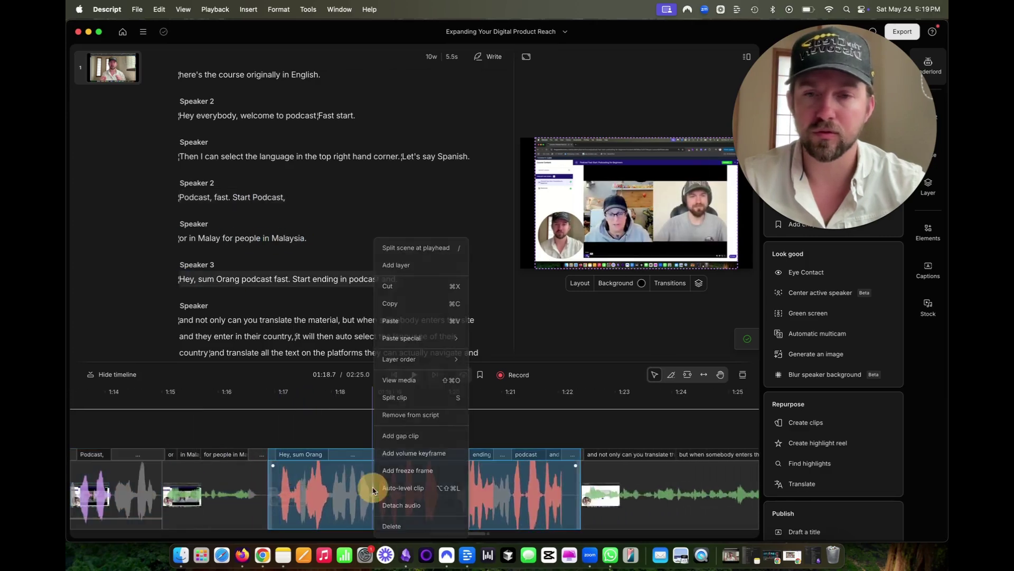
pyautogui.click(419, 467)
pyautogui.click(187, 463)
pyautogui.press('space')
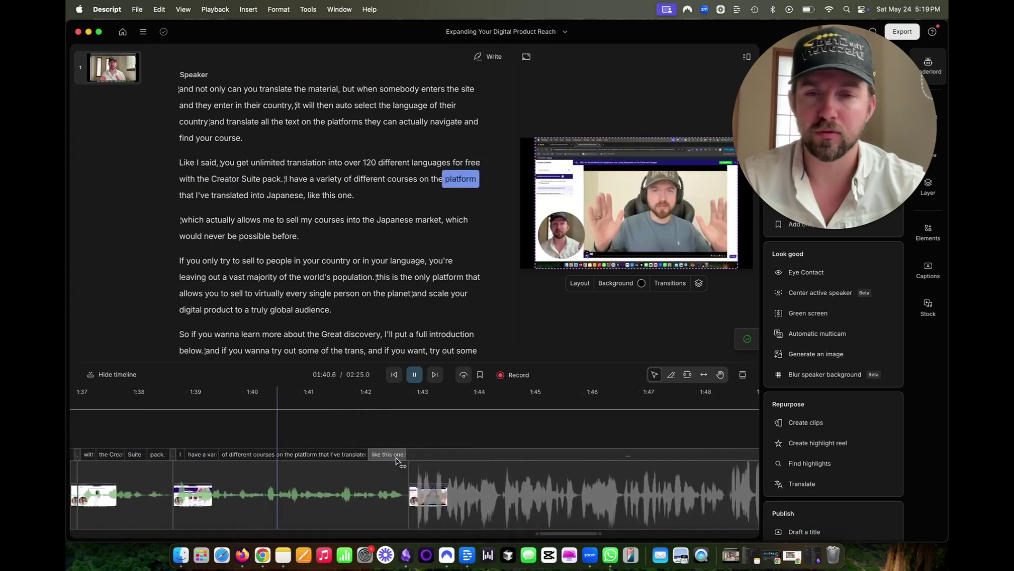
# Add a volume keyframe to the Japanese sample clip after "like this one." and lower the clip's volume.
pyautogui.click(385, 471)
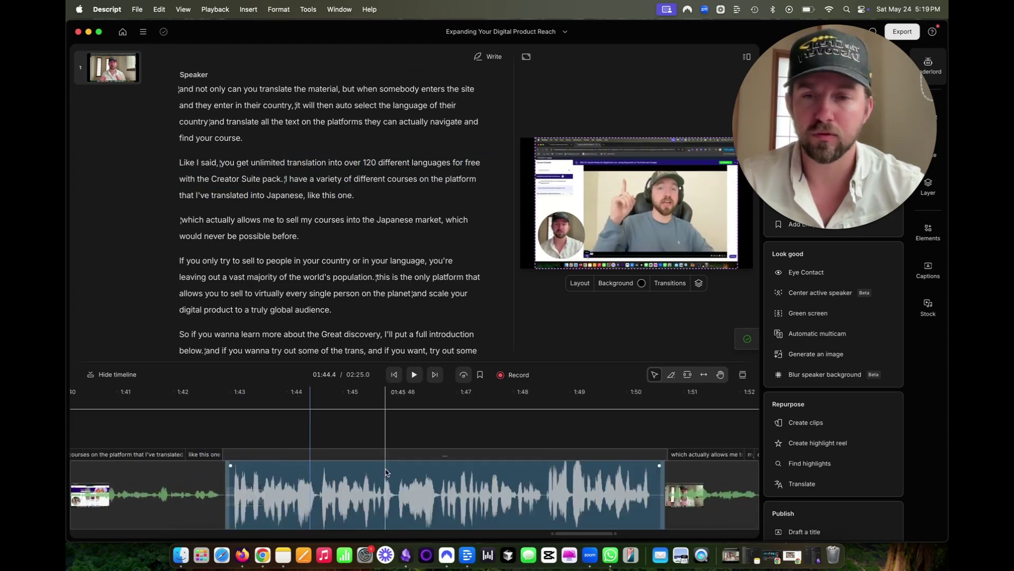
pyautogui.rightClick(384, 476)
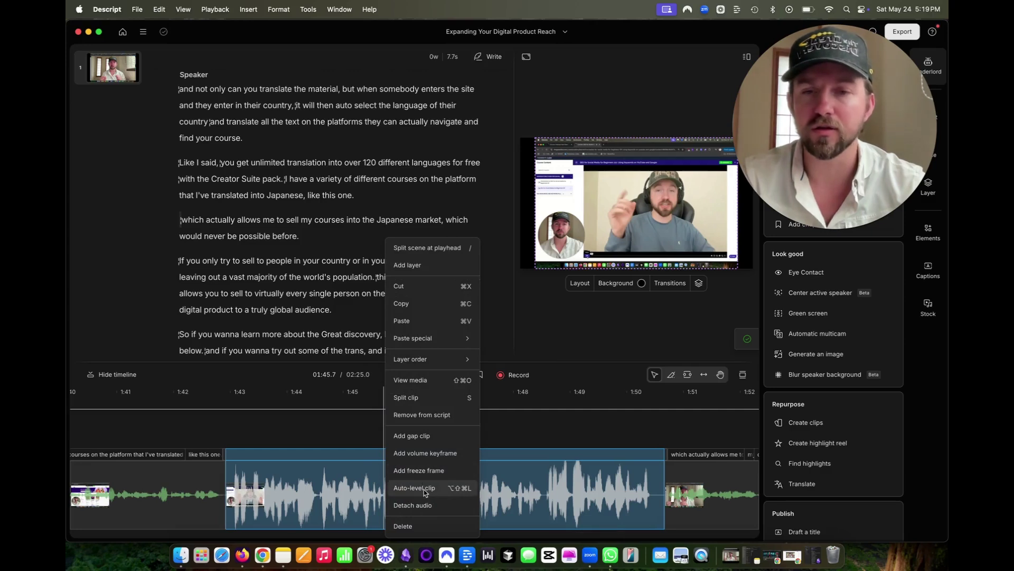
pyautogui.click(424, 453)
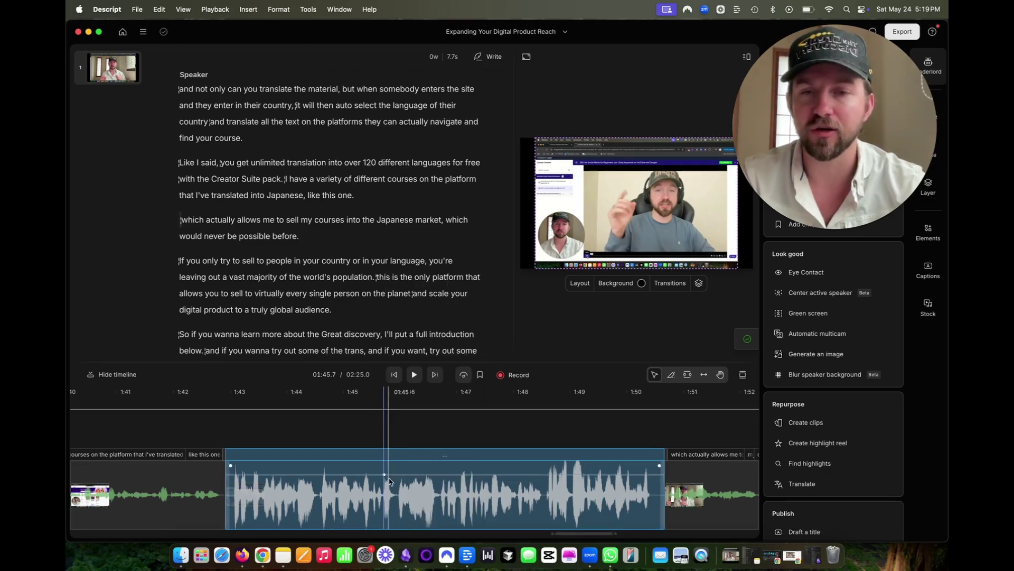
pyautogui.moveTo(384, 473); pyautogui.dragTo(379, 514)
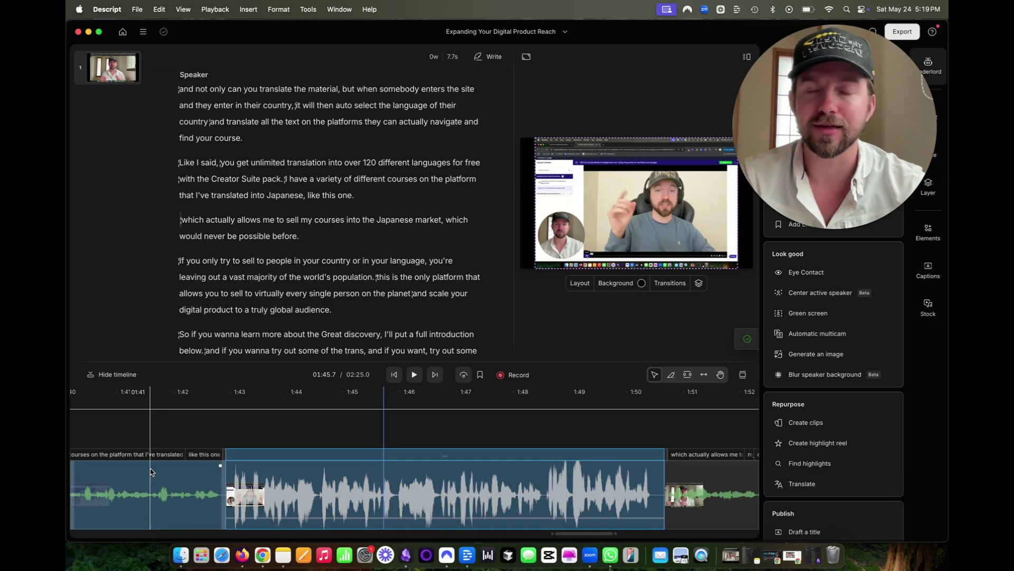
# Play back the lowered Japanese sample and trim the silence at its end before "which actually allows me to sell my courses".
pyautogui.click(176, 466)
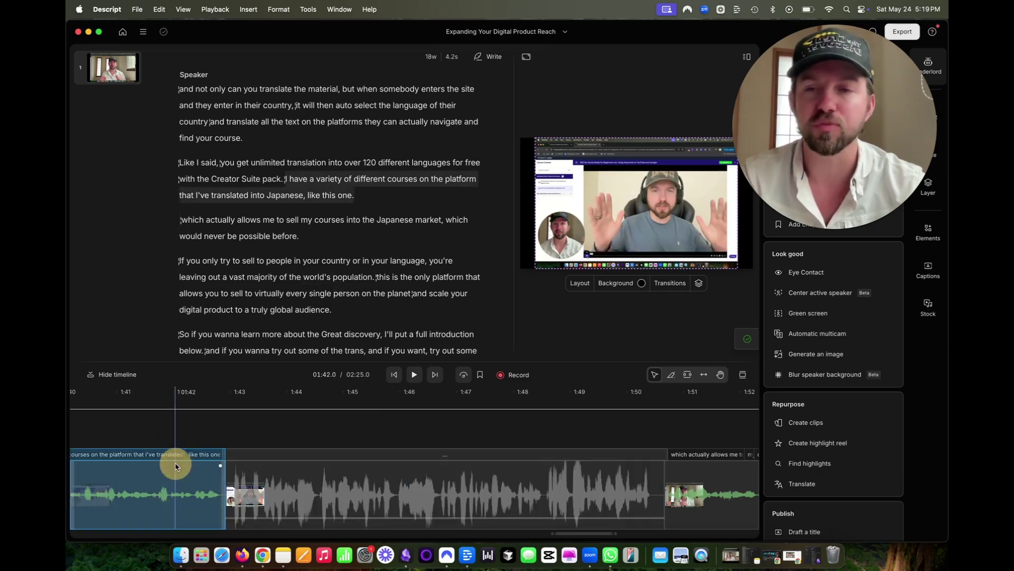
pyautogui.click(394, 464)
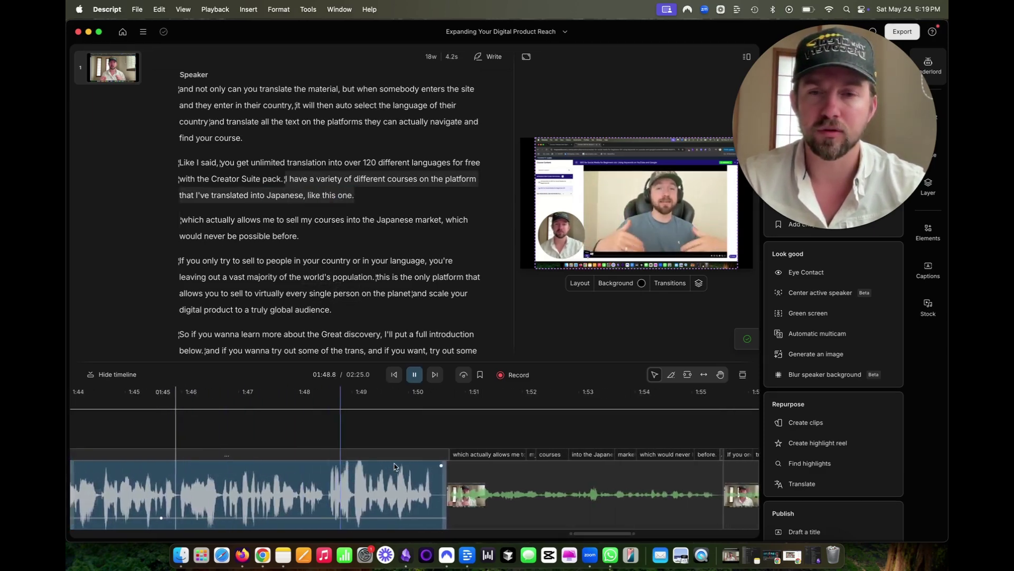
pyautogui.click(394, 464)
pyautogui.press('space')
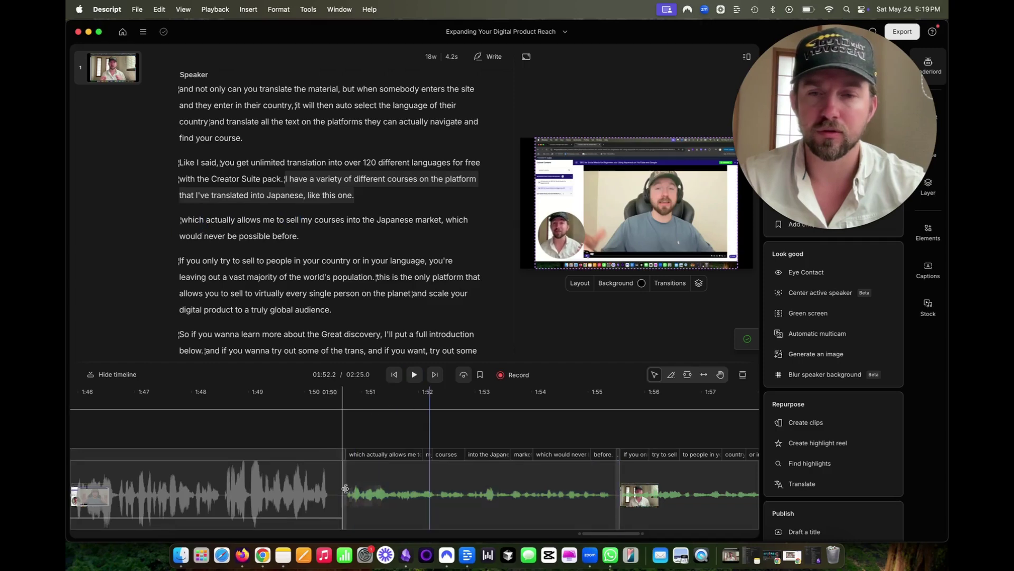
pyautogui.moveTo(344, 496); pyautogui.dragTo(333, 493)
pyautogui.click(305, 489)
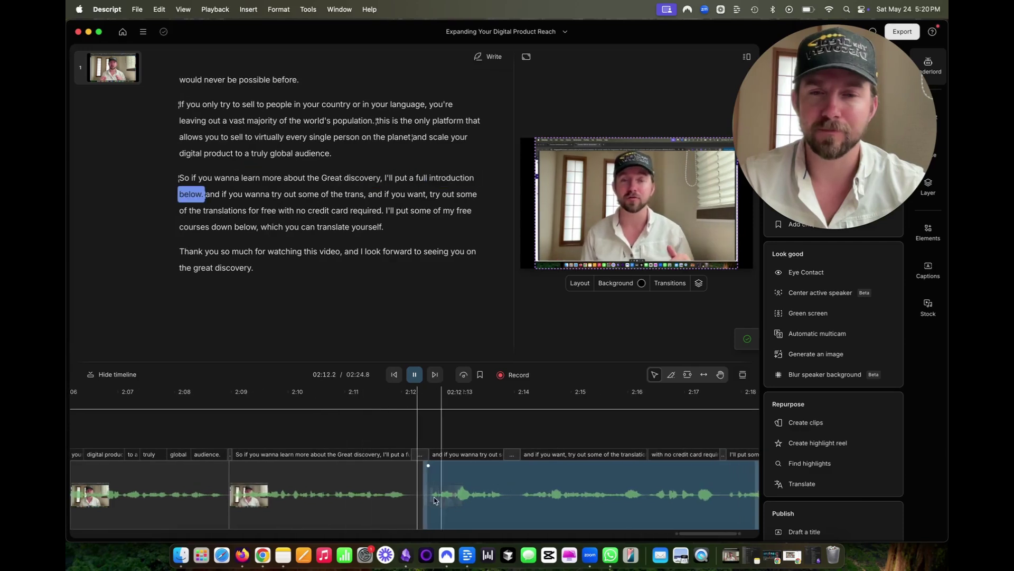
# Trim the pause between "I'll put a full introduction below." and "and if you wanna try out", and replay the transition.
pyautogui.press('space')
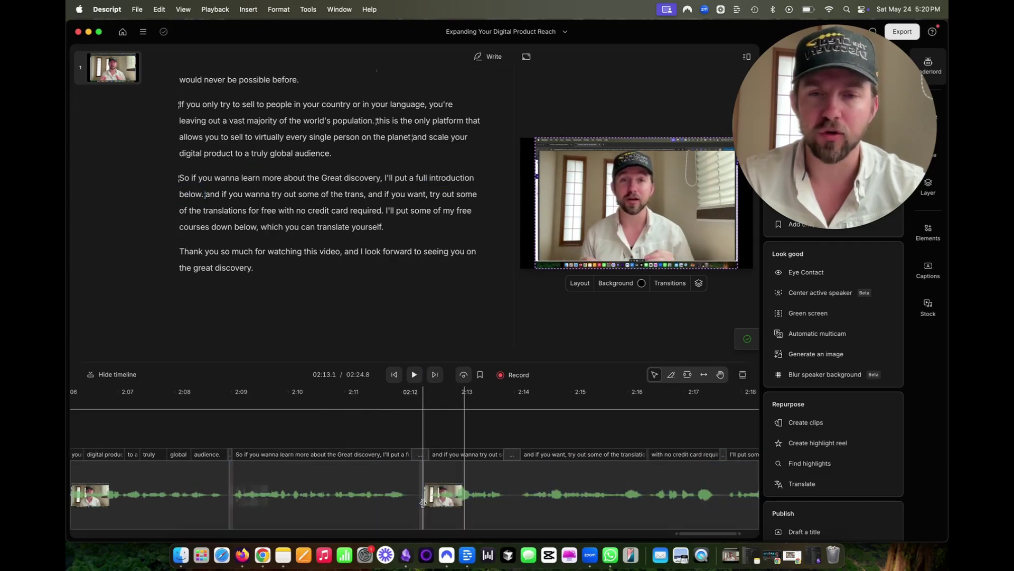
pyautogui.moveTo(424, 502); pyautogui.dragTo(414, 503)
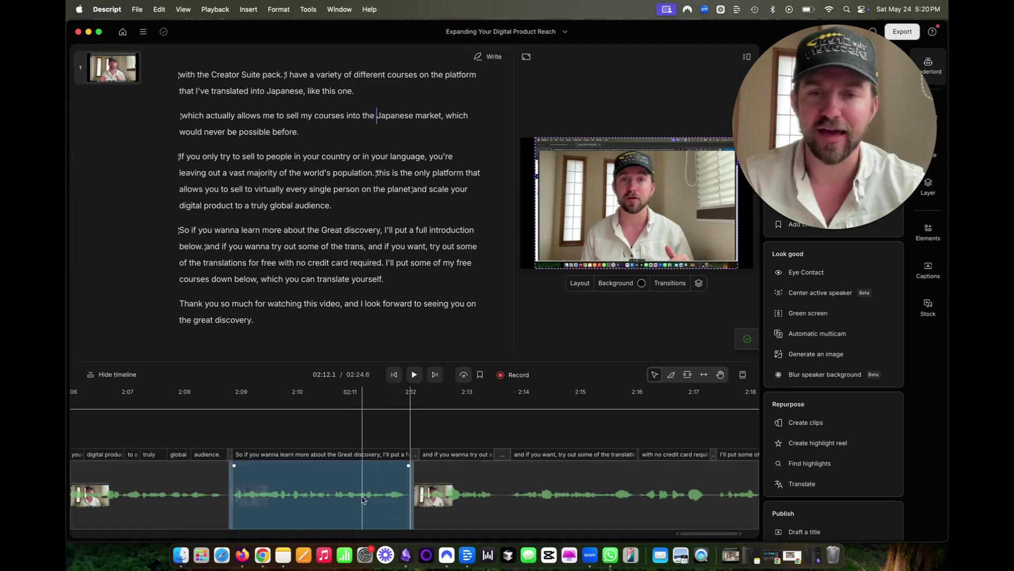
pyautogui.press('space')
# Split the clip before "and if you want, try out" and delete the false start "and if you wanna try out some of the trans,".
pyautogui.click(448, 497)
pyautogui.press('space')
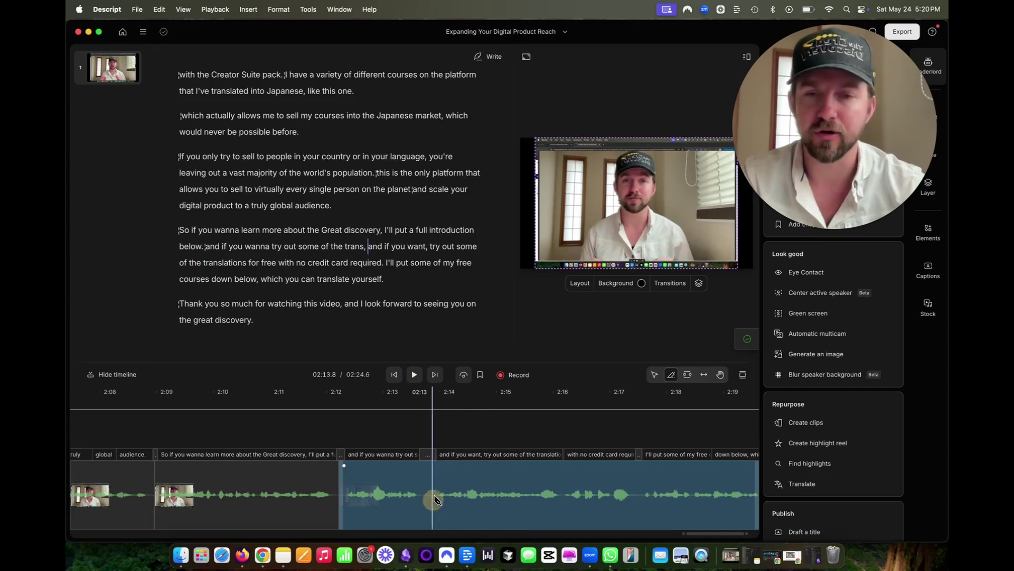
pyautogui.click(408, 502)
pyautogui.press('Delete')
# Trim the silence before "Thank you so much for watching this video" and at the end of the closing clip.
pyautogui.press('space')
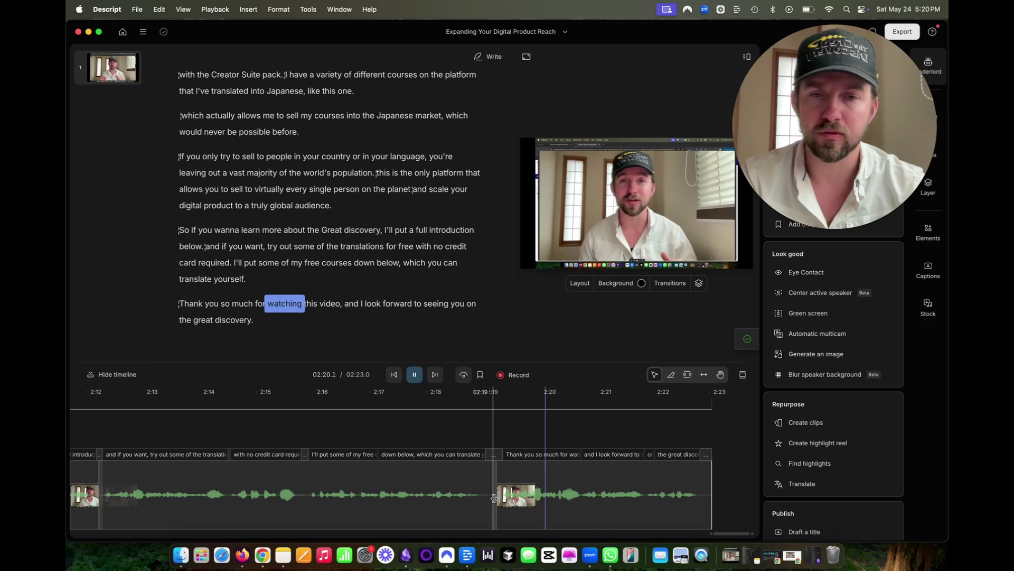
pyautogui.moveTo(494, 498); pyautogui.dragTo(488, 498)
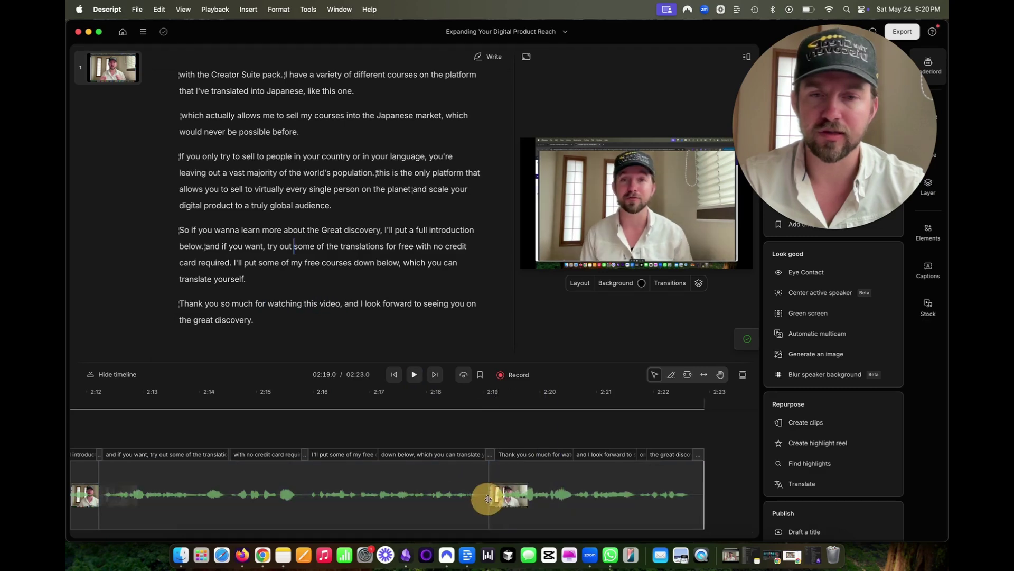
pyautogui.press('space')
pyautogui.click(581, 506)
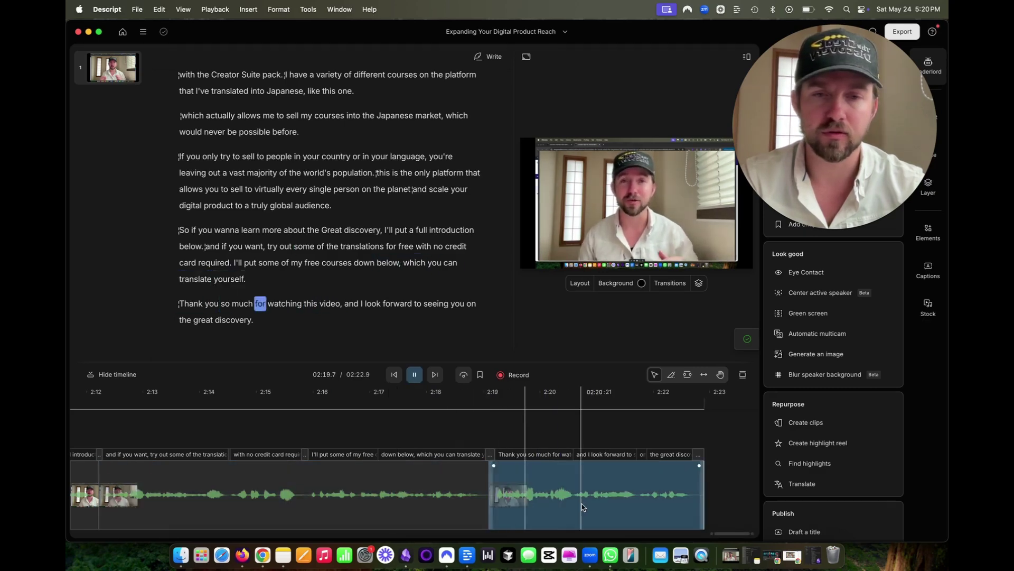
pyautogui.moveTo(620, 500); pyautogui.dragTo(608, 501)
# Play the whole edited video from the beginning, following the timeline to check the cuts and volume levels.
pyautogui.hscroll(-10, 504, 498)
pyautogui.hscroll(-15, 502, 497)
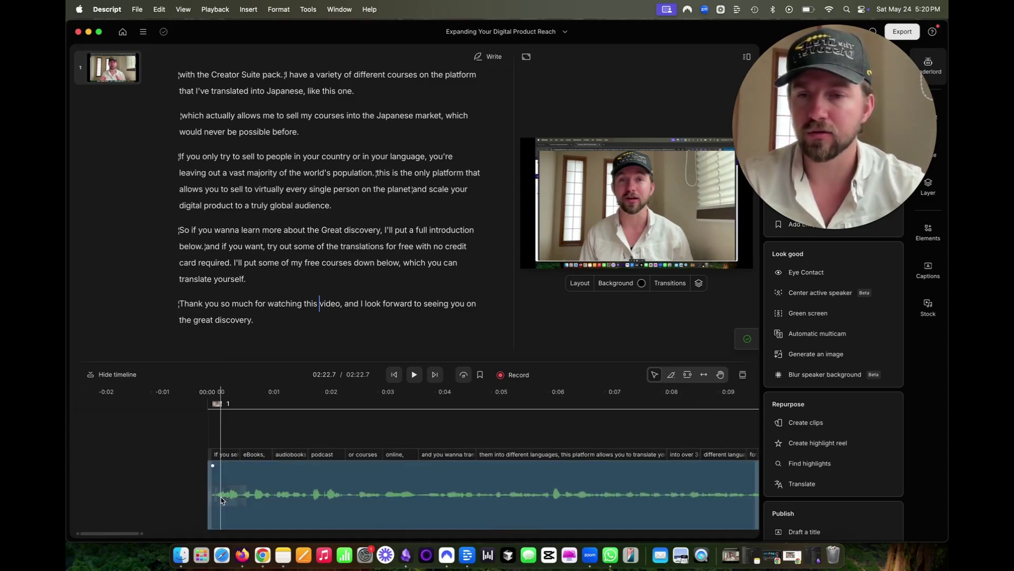
pyautogui.click(213, 500)
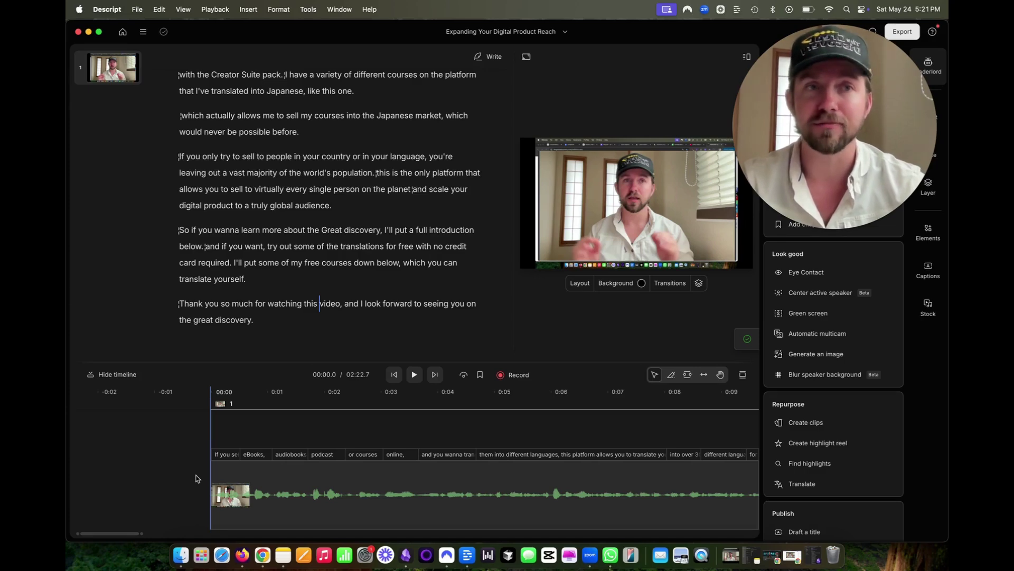
pyautogui.press('space')
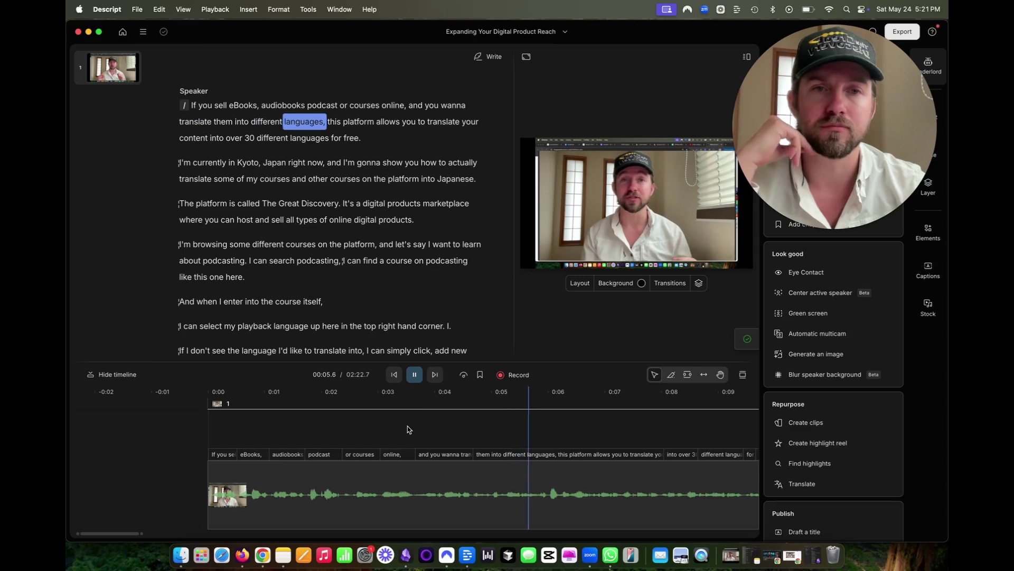
pyautogui.hscroll(5, 544, 437)
pyautogui.hscroll(3, 548, 438)
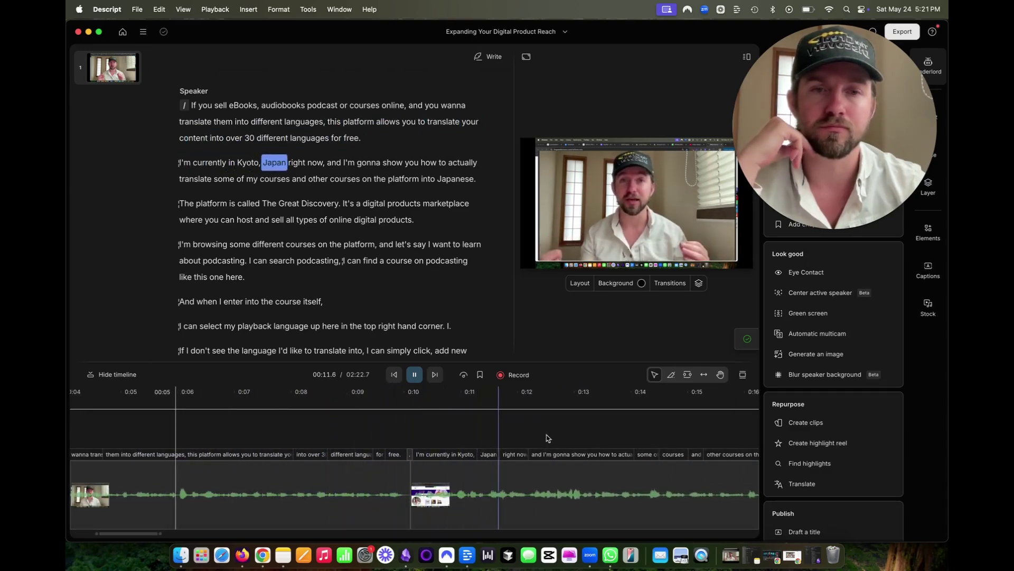
pyautogui.hscroll(4, 547, 438)
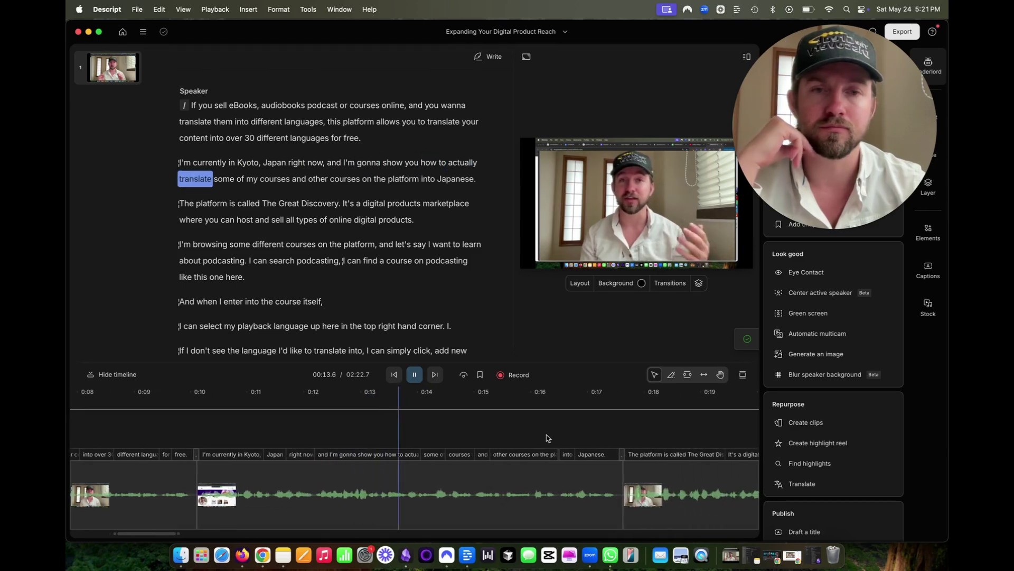
pyautogui.hscroll(2, 548, 437)
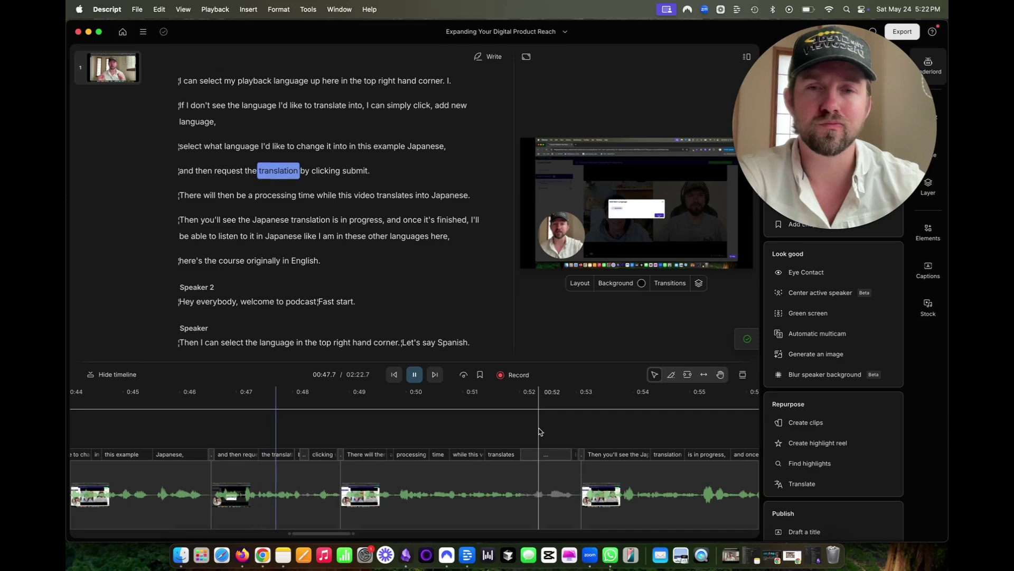
# Extend the end of the "and then request the translation by clicking submit." clip slightly and replay the transition into the following clip.
pyautogui.press('space')
pyautogui.moveTo(339, 497); pyautogui.dragTo(349, 494)
pyautogui.click(311, 492)
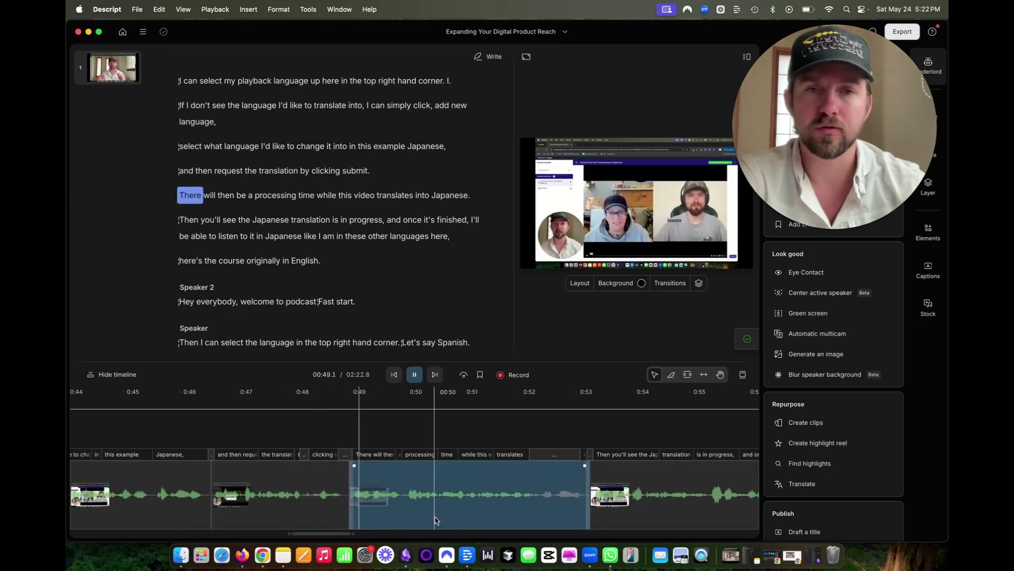
# Delete the clip "There will then be a processing time while this video translates into Japanese." and resume playback.
pyautogui.click(546, 432)
pyautogui.hscroll(-3, 422, 476)
pyautogui.click(342, 497)
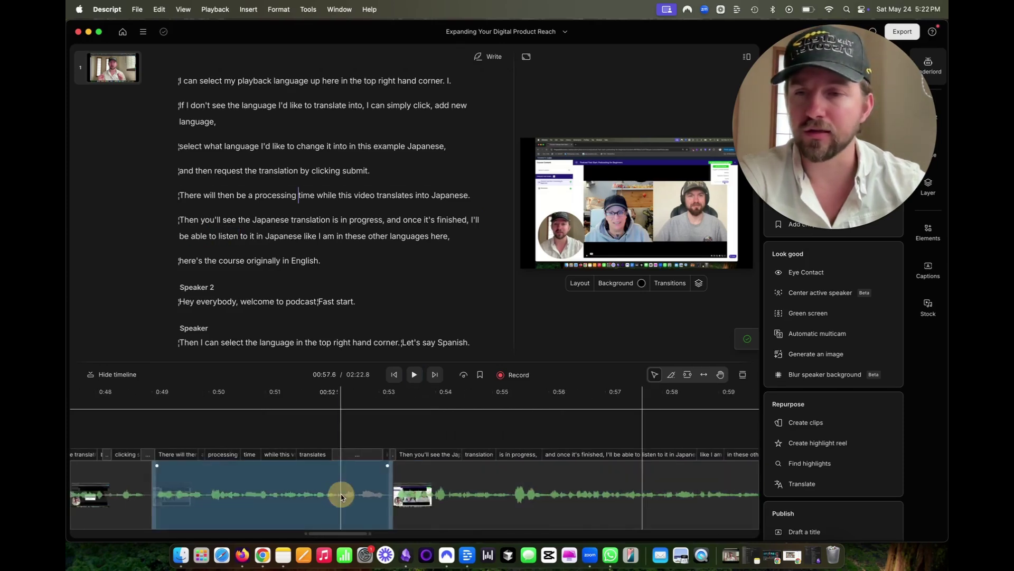
pyautogui.press('Delete')
pyautogui.press('space')
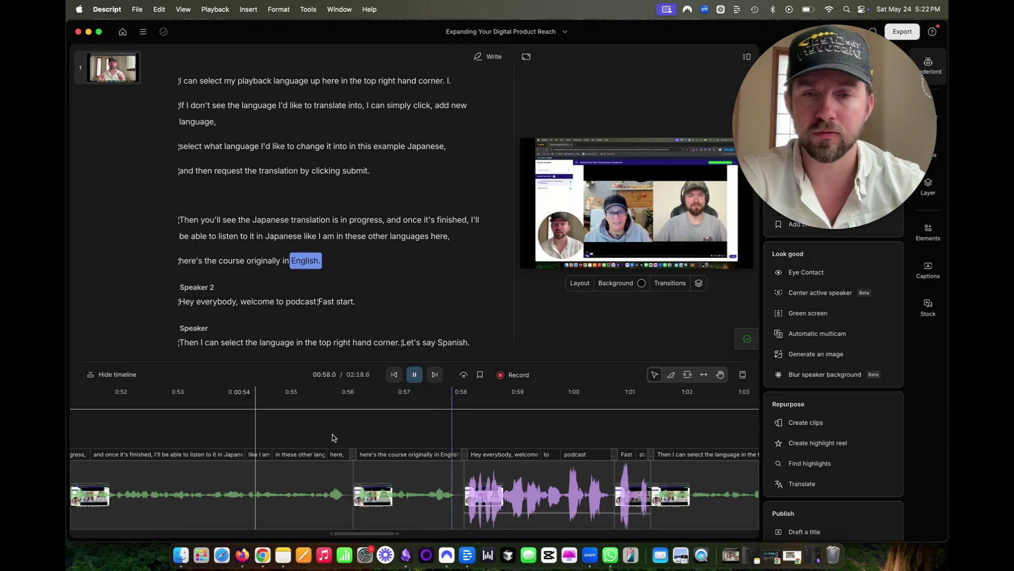
# Play through the English, Spanish and Malay sample clips with the system volume raised to check their loudness against the narration.
pyautogui.click(483, 479)
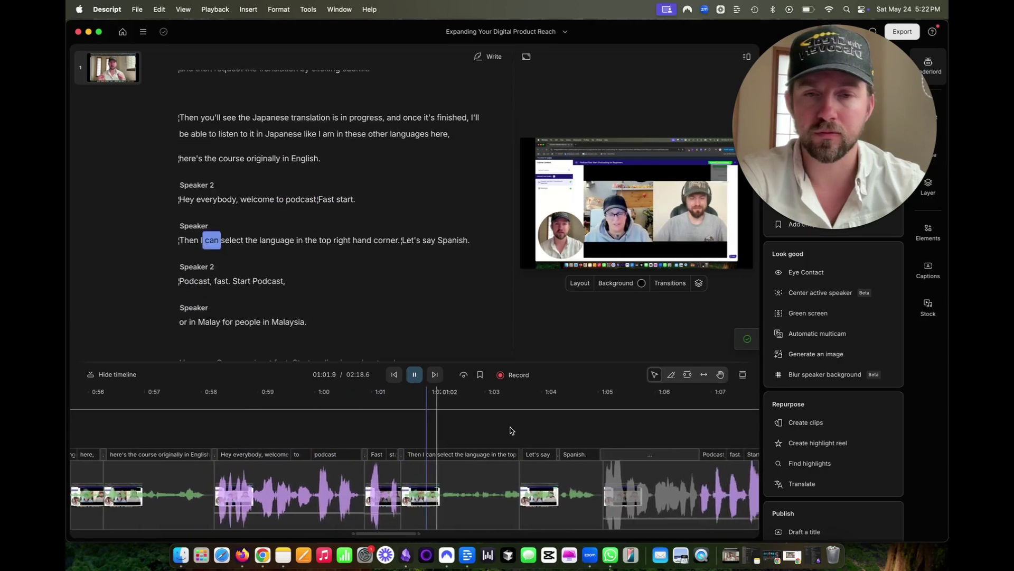
pyautogui.press('super+z')
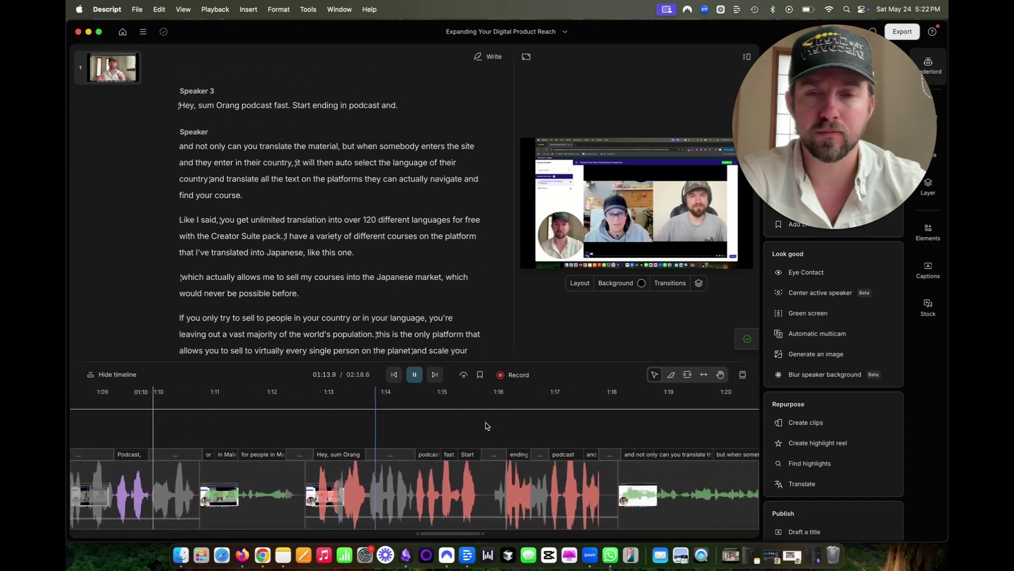
pyautogui.press('XF86AudioRaiseVolume')
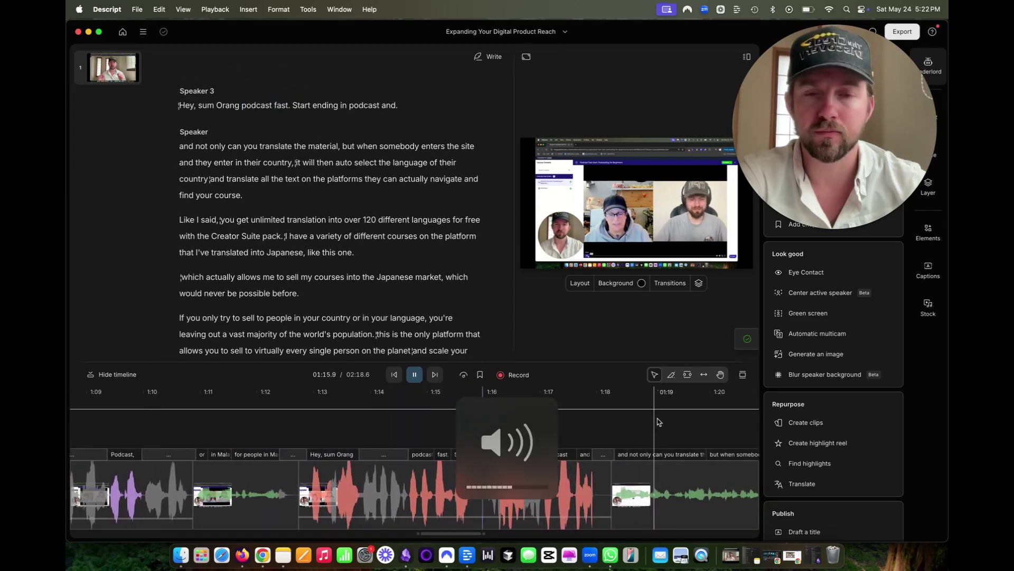
# Lower the volume of the Malay and Spanish sample clips a little further, and replay from the start of the Malay sample.
pyautogui.click(456, 475)
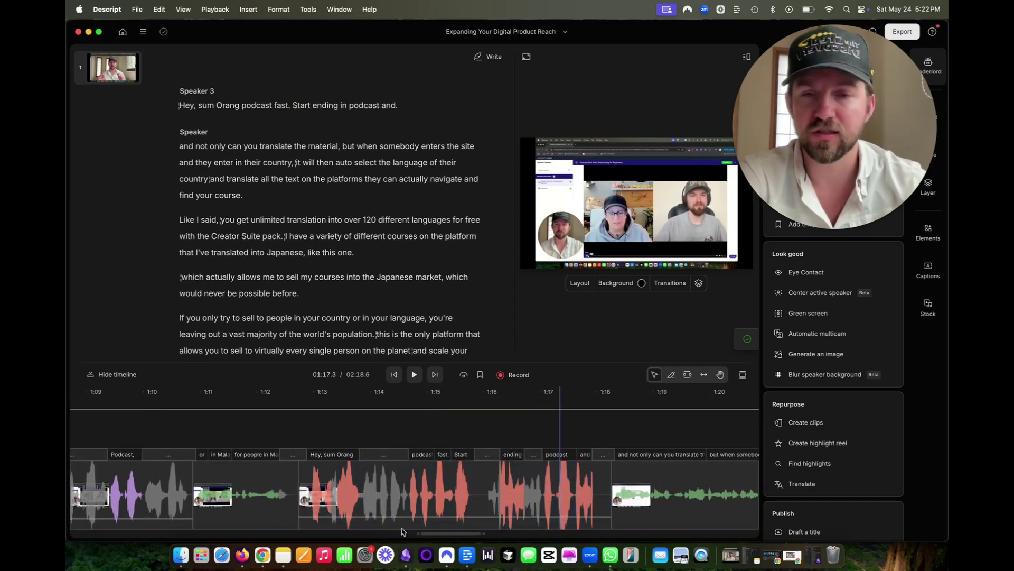
pyautogui.moveTo(398, 517); pyautogui.dragTo(399, 522)
pyautogui.hscroll(-5, 265, 492)
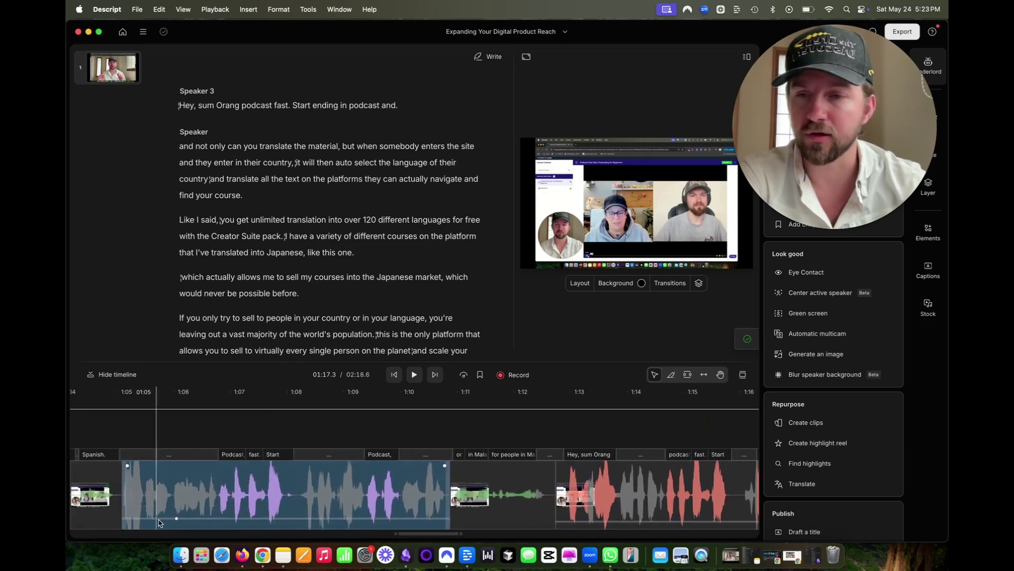
pyautogui.press('space')
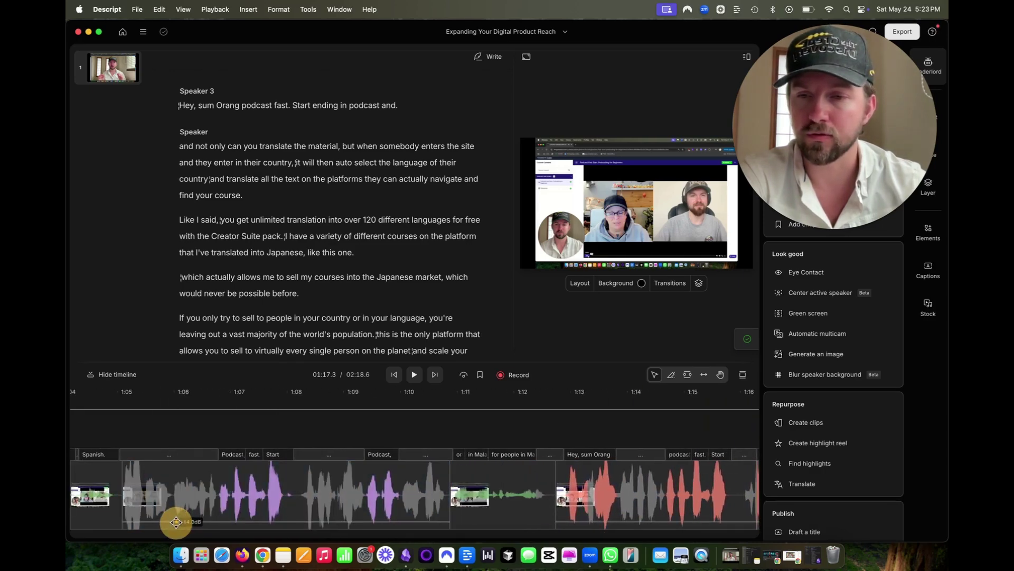
pyautogui.click(550, 468)
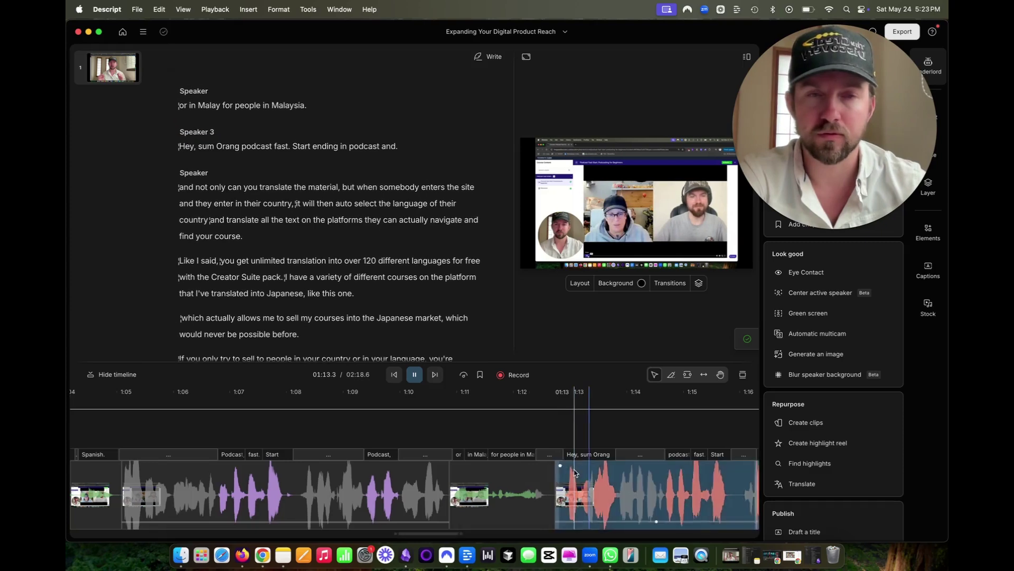